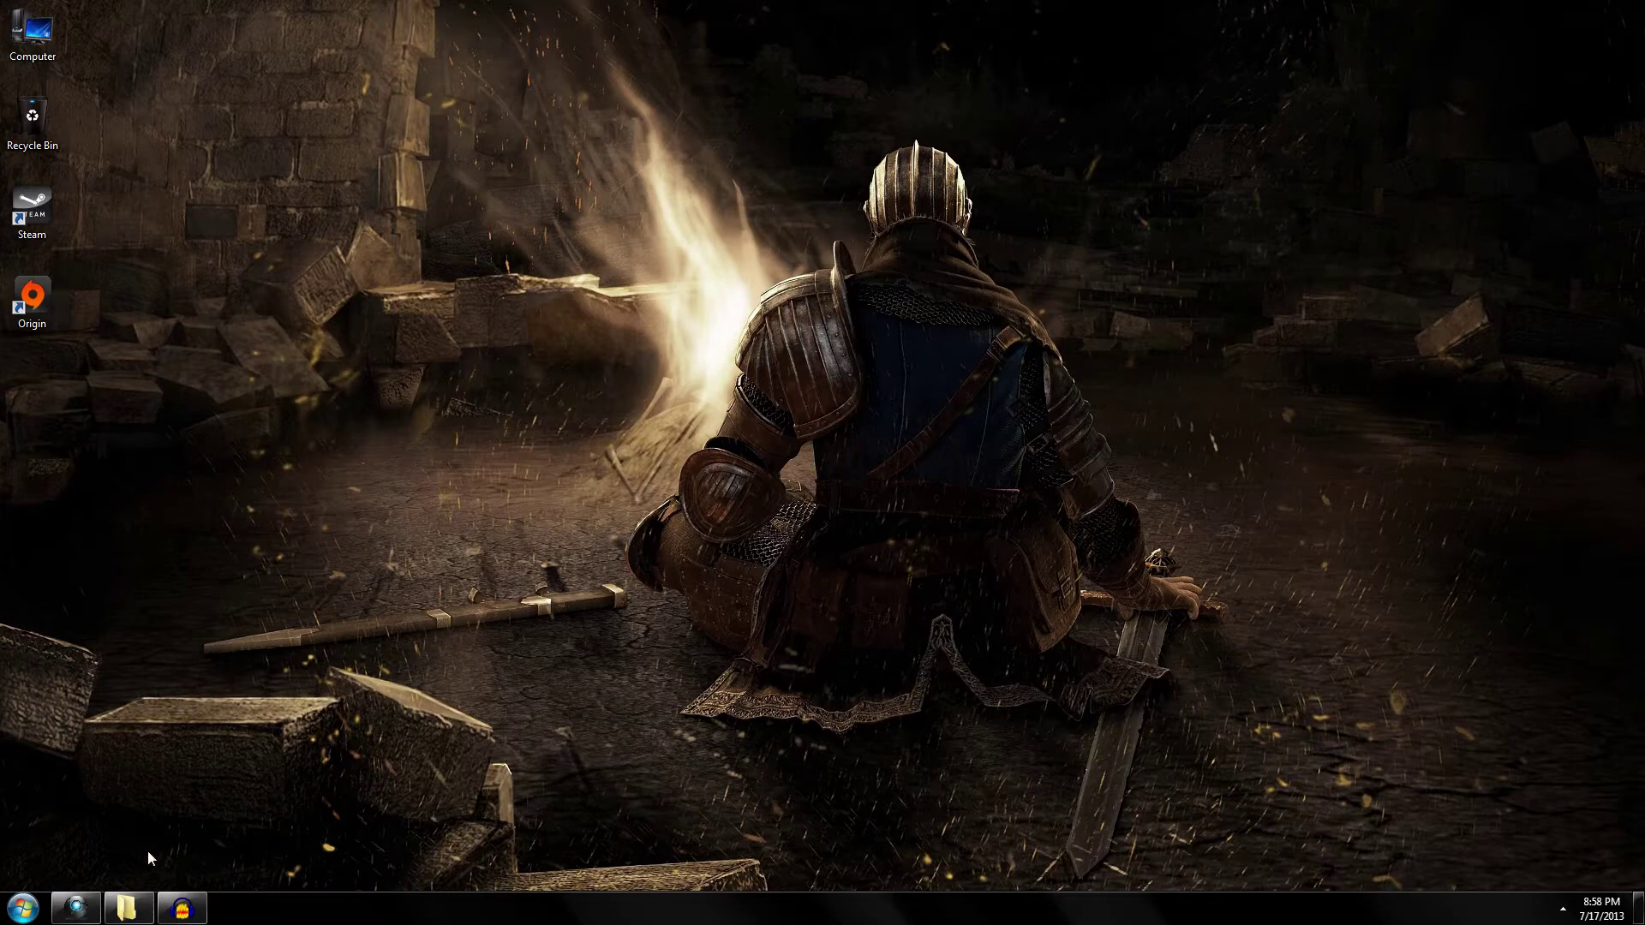
# Switch to the web browser and review the builds and releases listed on the Dolphin Emulator download page
pyautogui.click(77, 907)
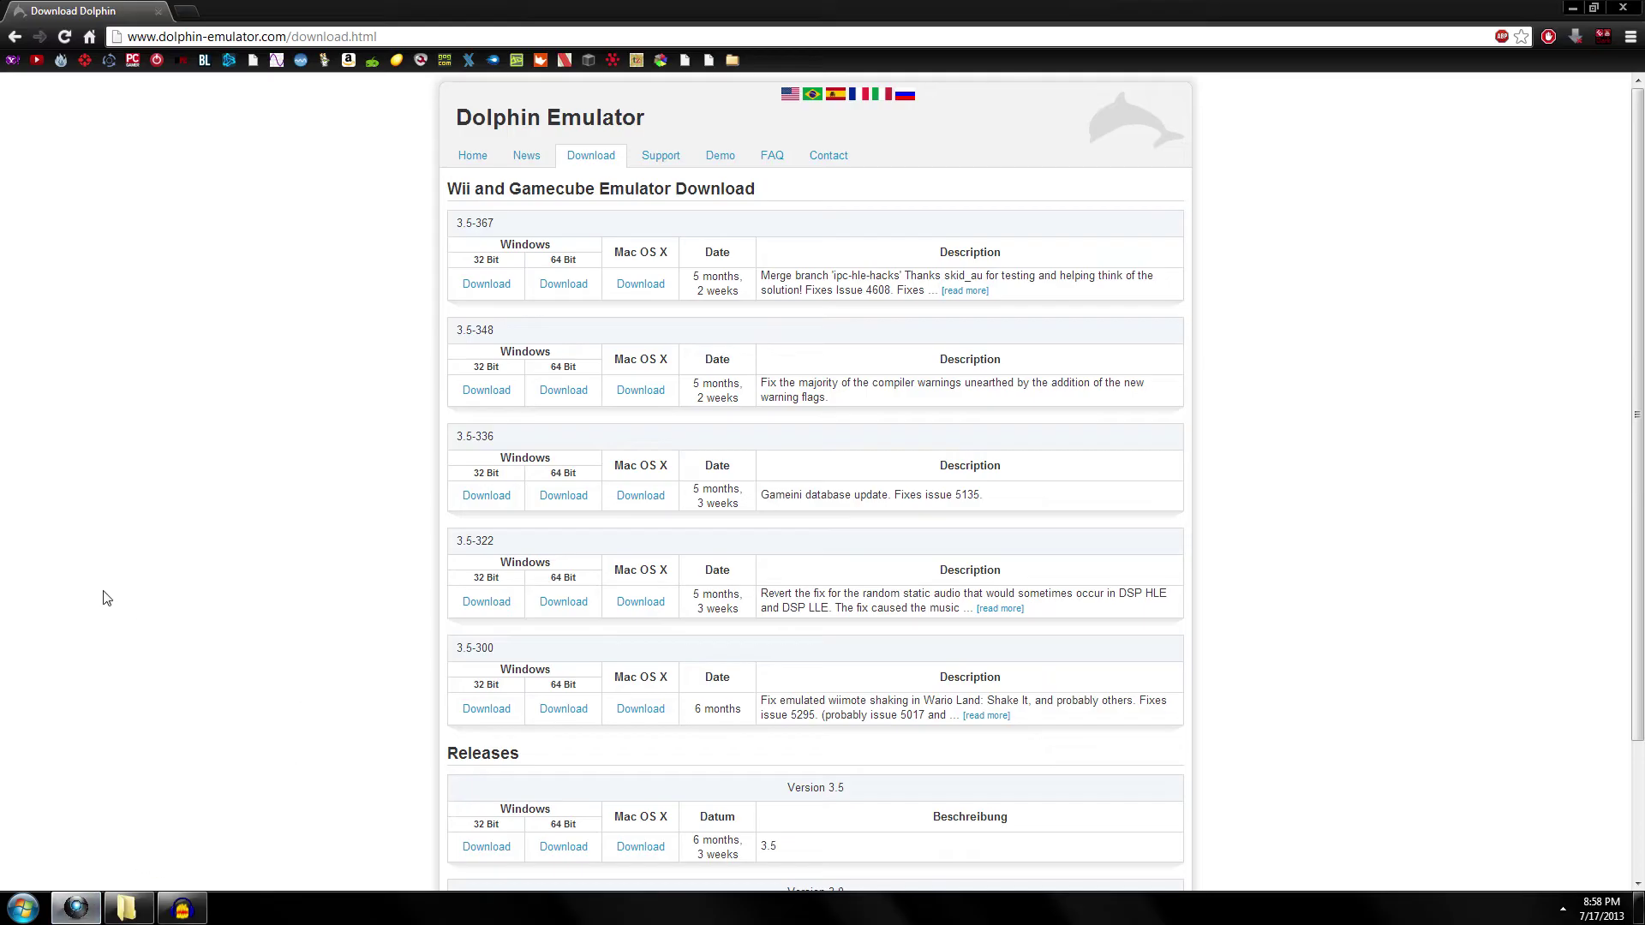
pyautogui.scroll(-3, 268, 720)
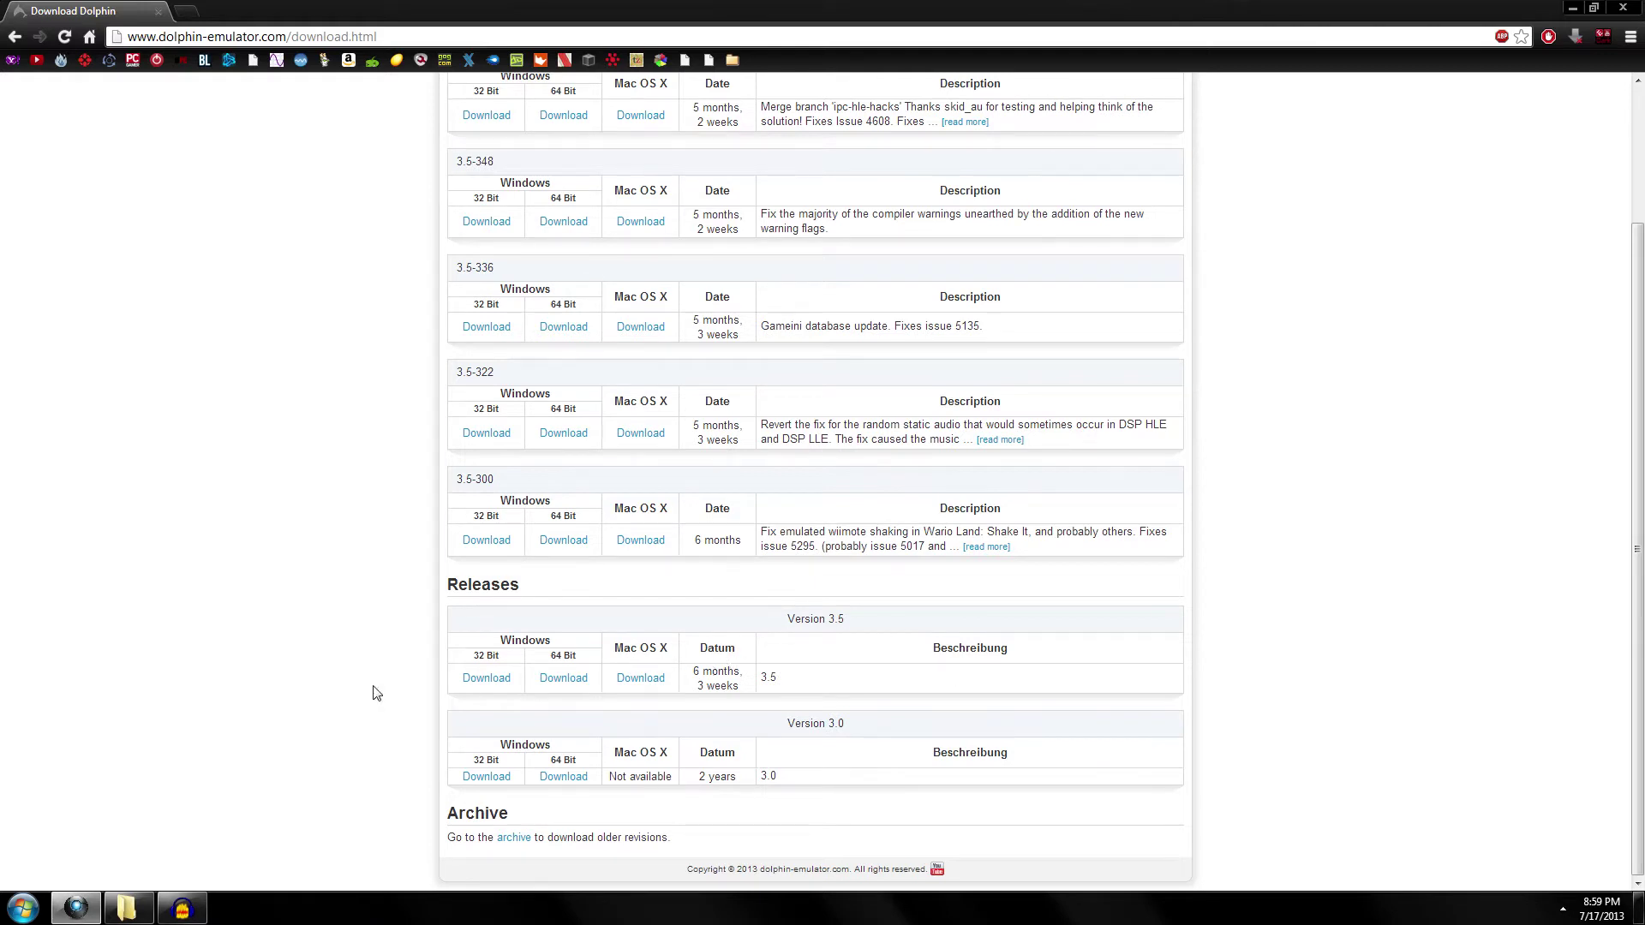
pyautogui.scroll(3, 372, 689)
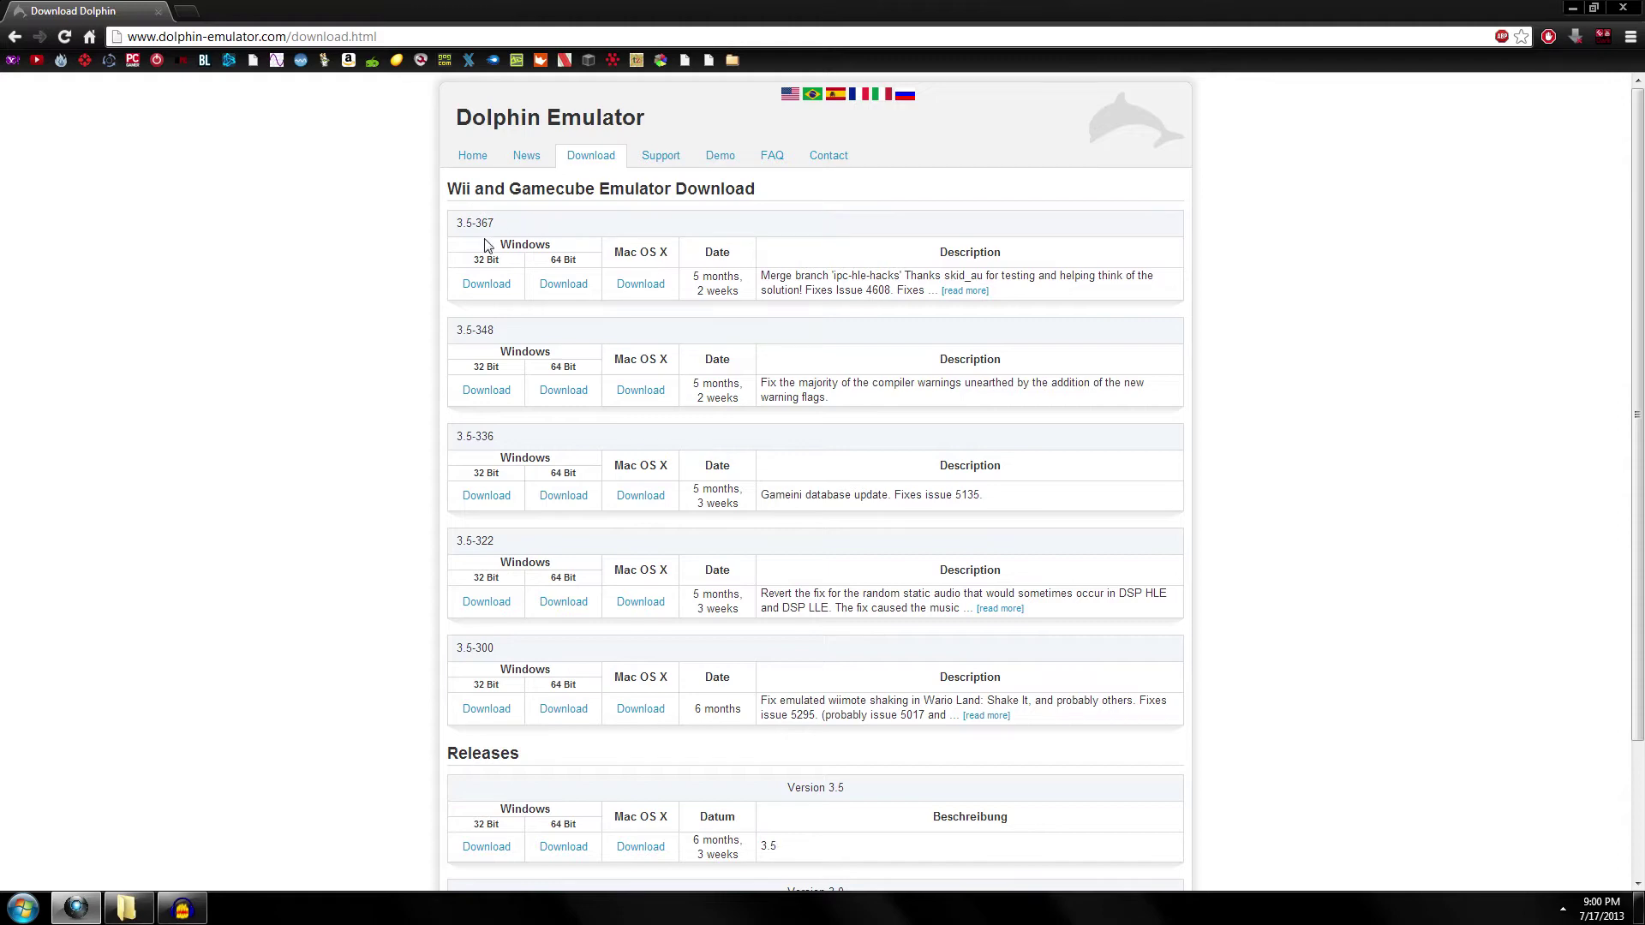
pyautogui.scroll(-3, 428, 586)
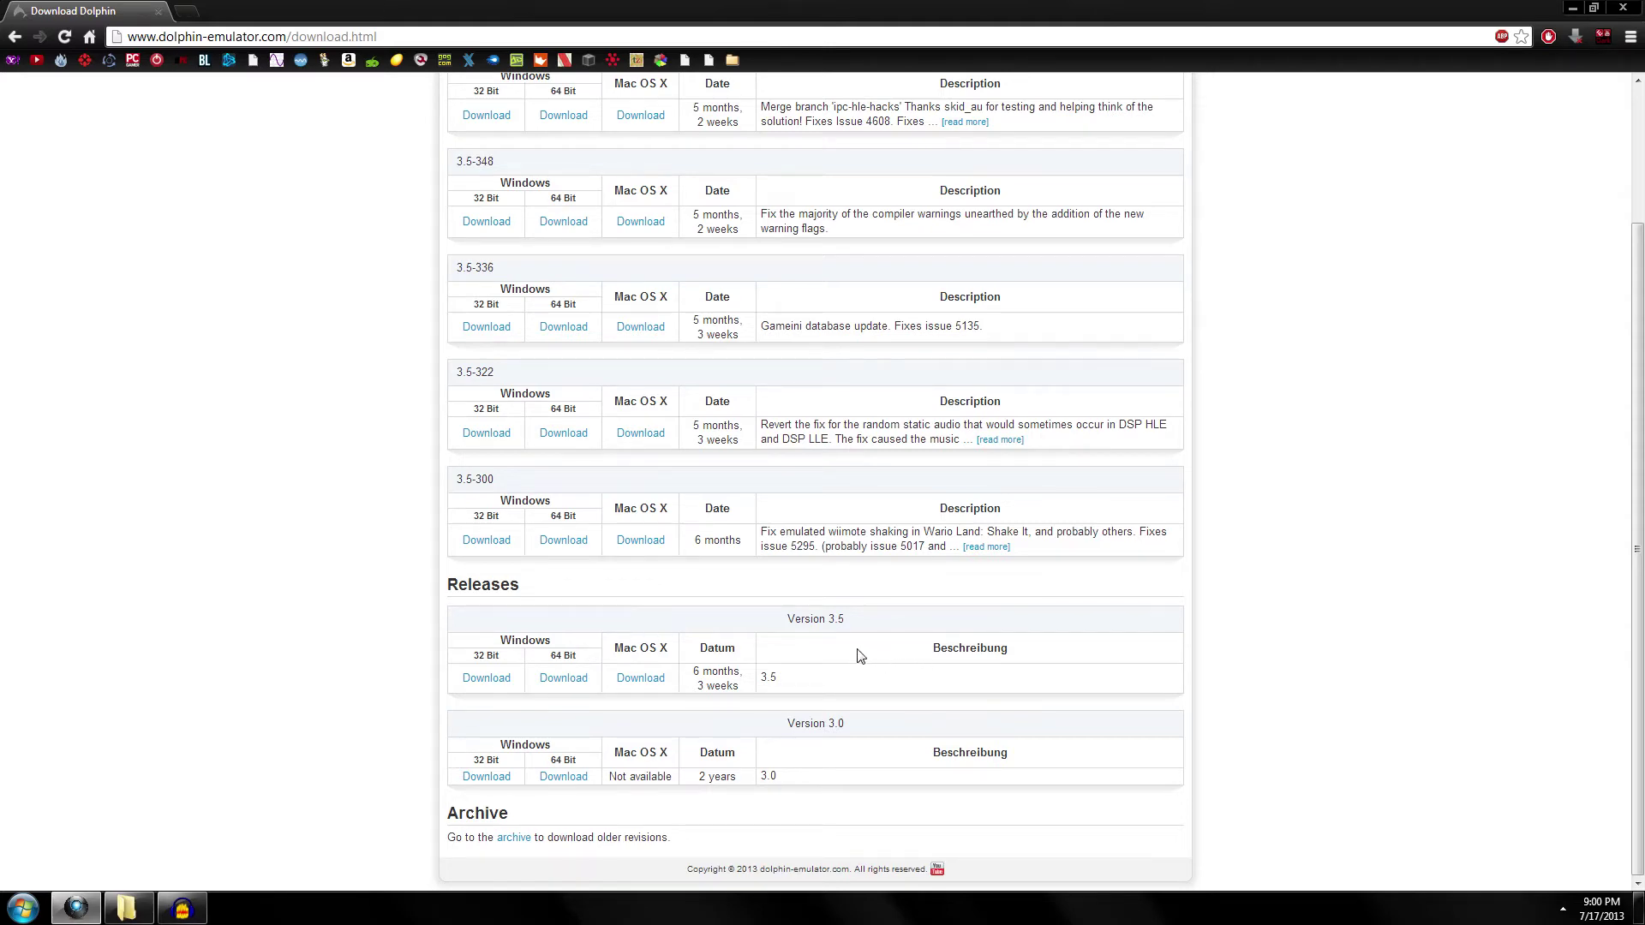
pyautogui.scroll(3, 545, 599)
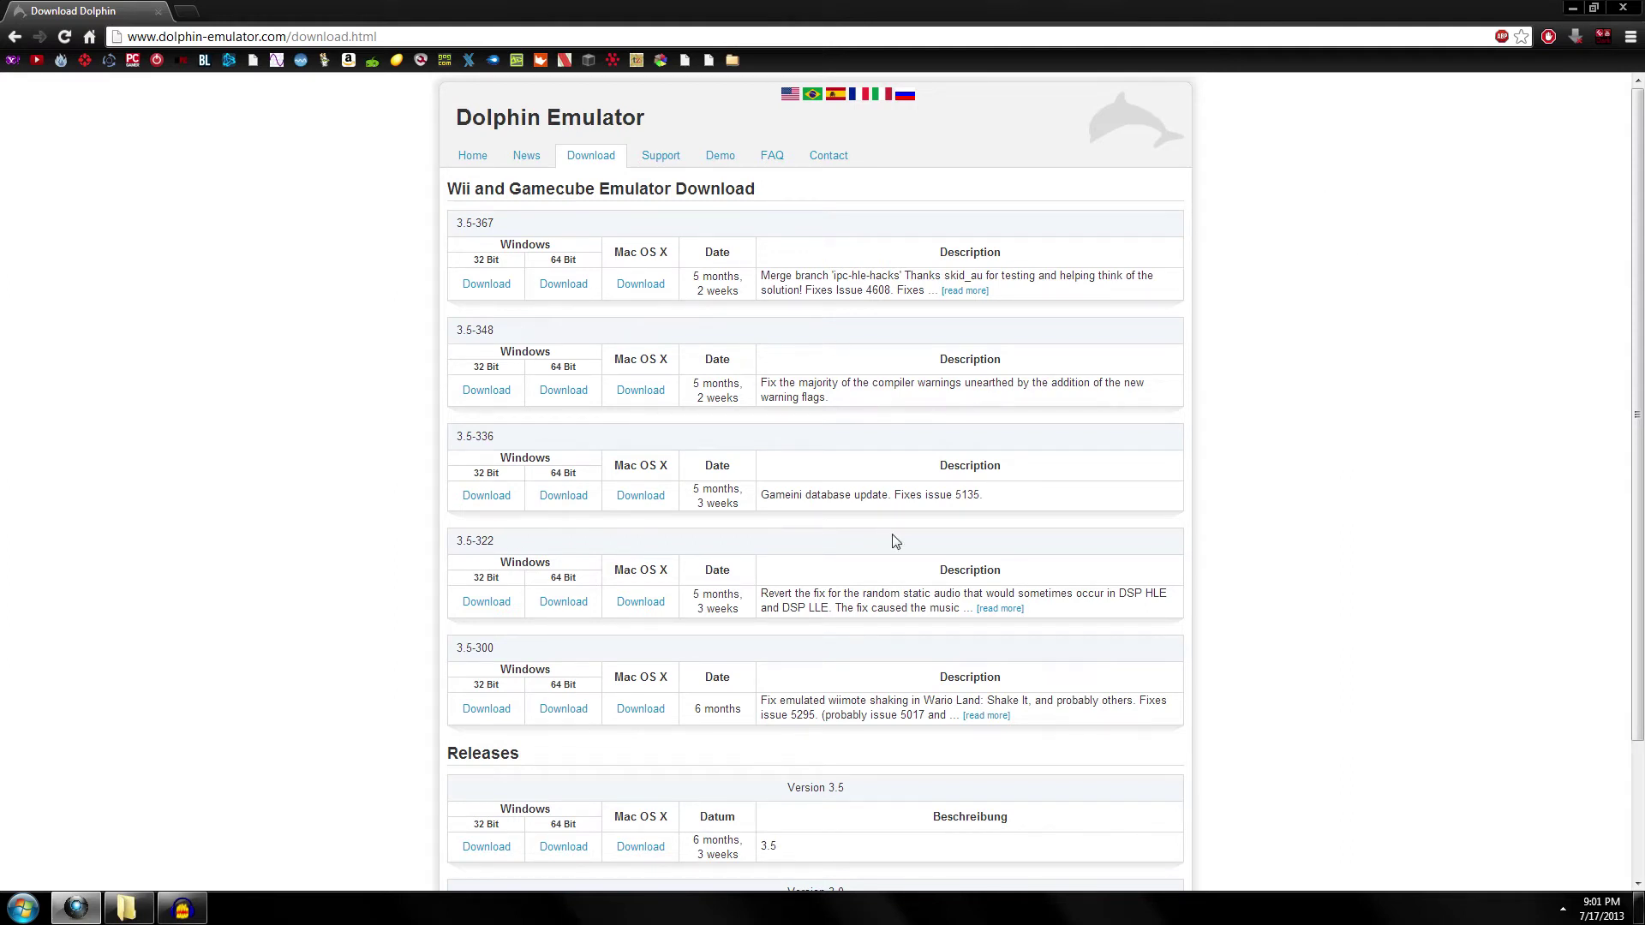
pyautogui.scroll(-3, 525, 377)
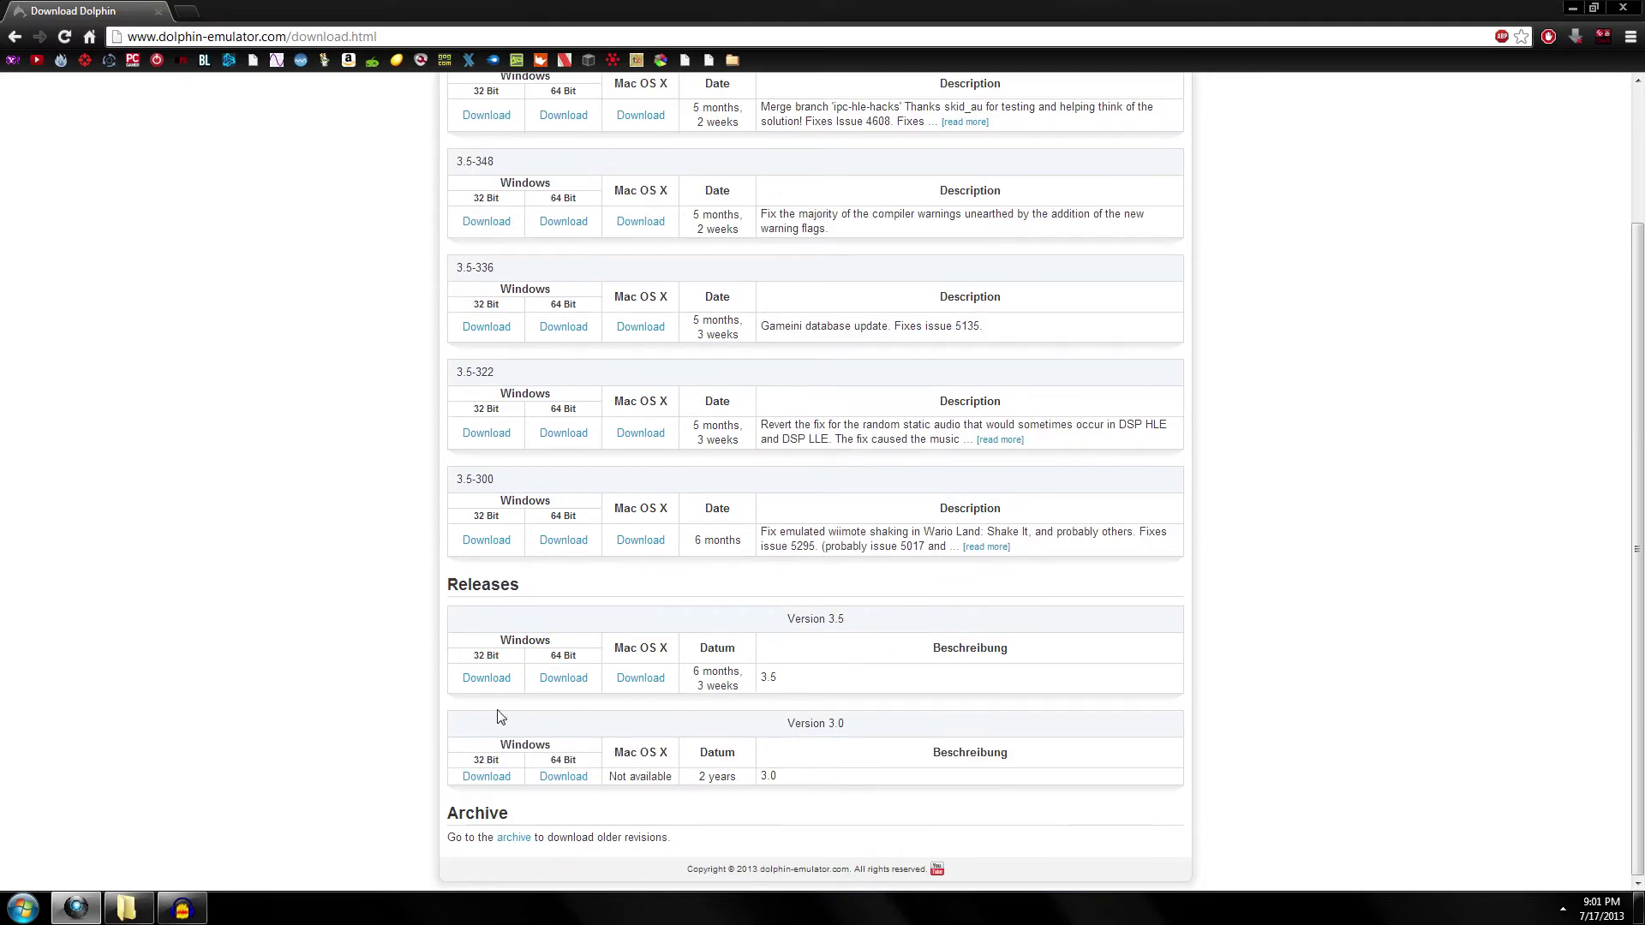
pyautogui.scroll(3, 501, 716)
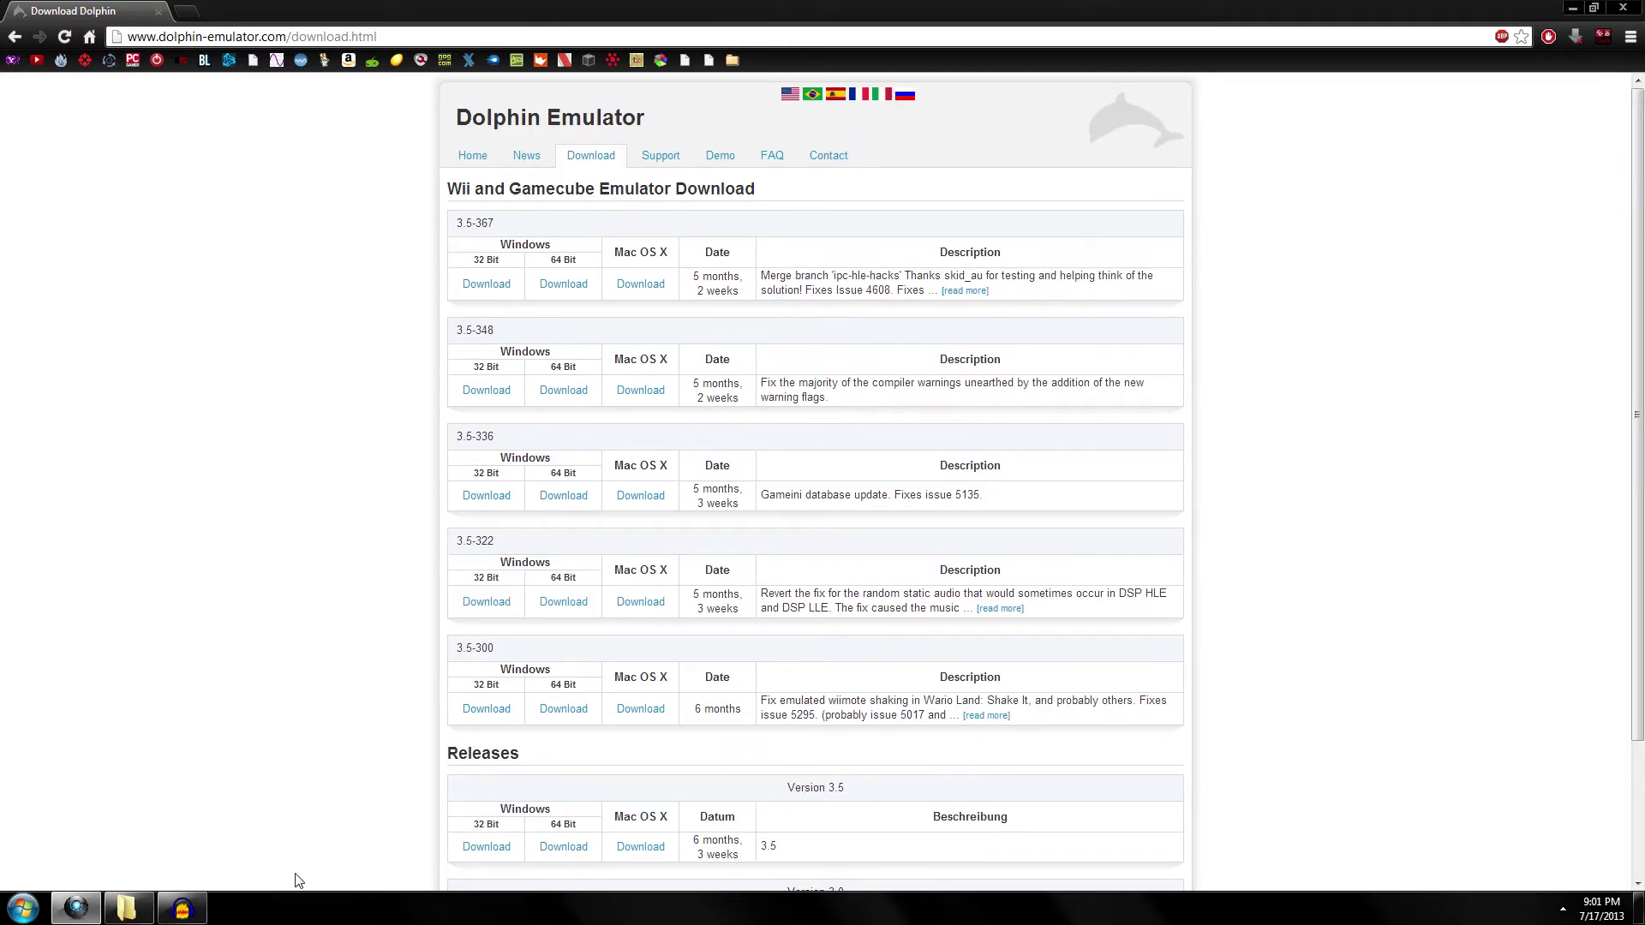
# Switch to the file explorer, launch Dolphin.exe from the Dolphin 3.0 folder, and move its window clear of the file names
pyautogui.click(129, 906)
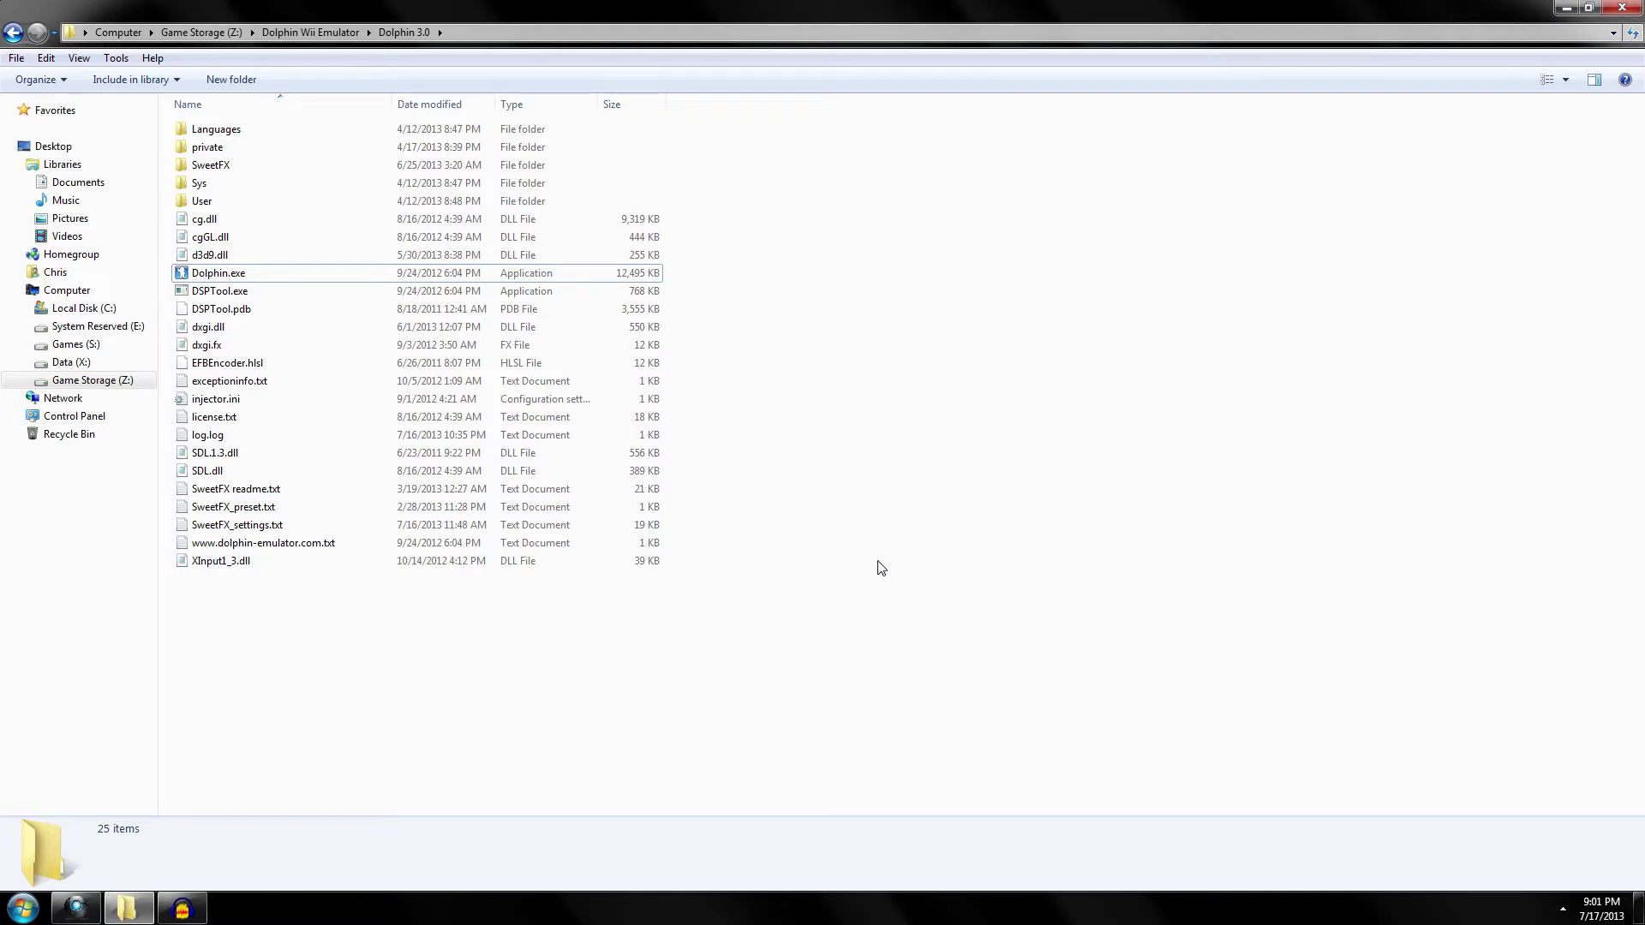
pyautogui.press('BackSpace')
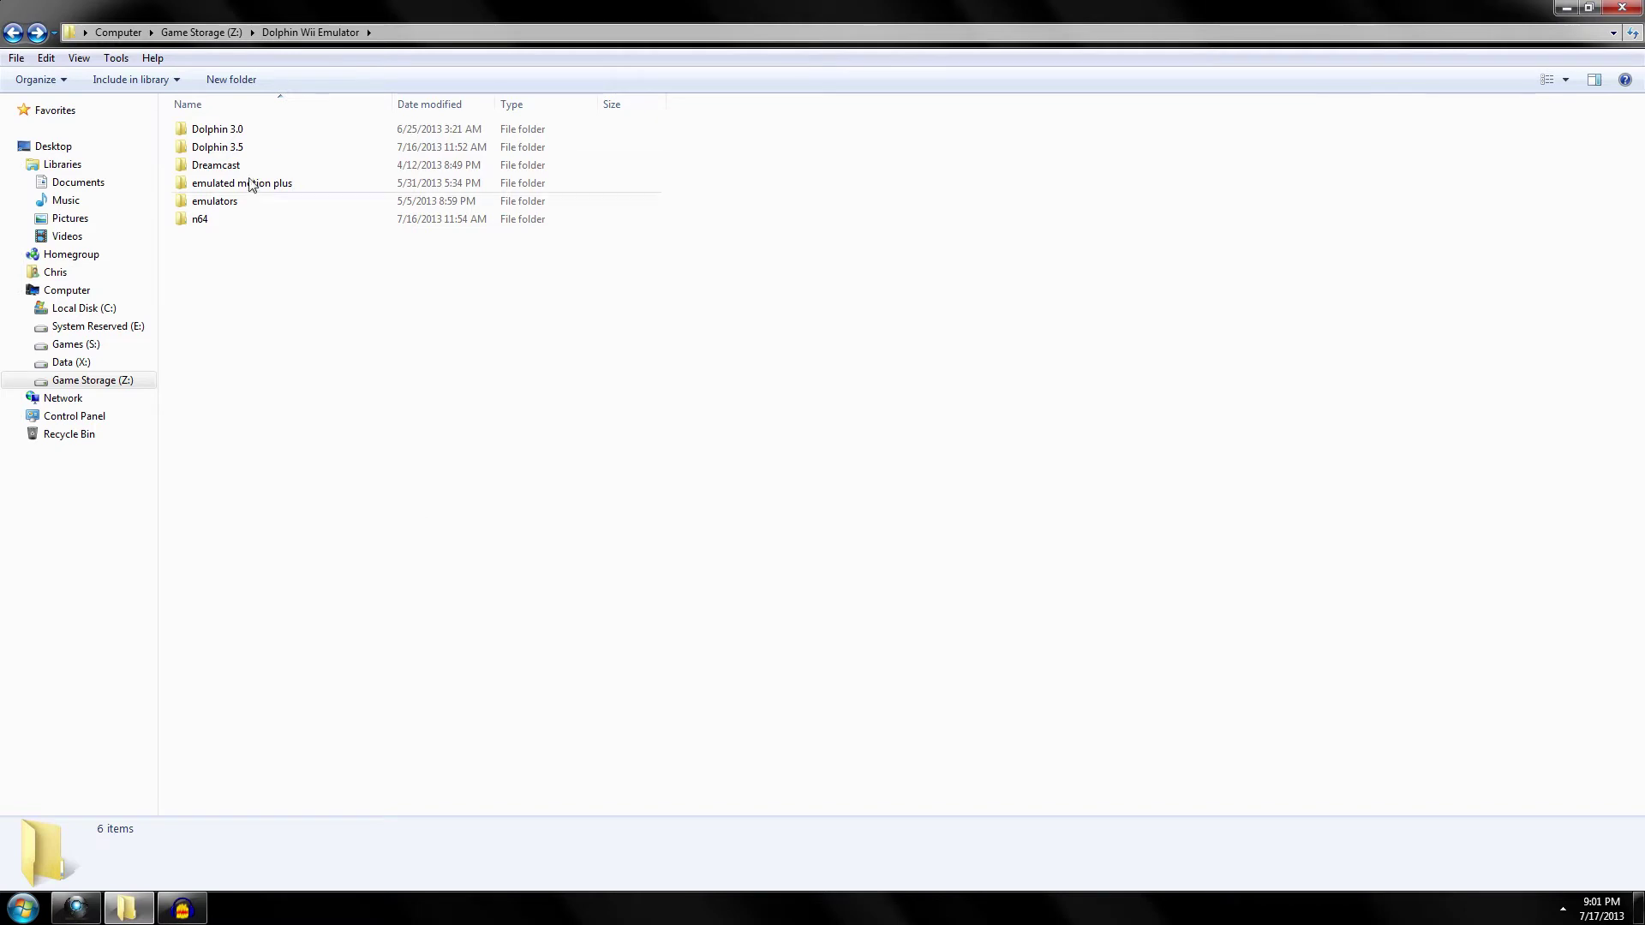
pyautogui.doubleClick(259, 138)
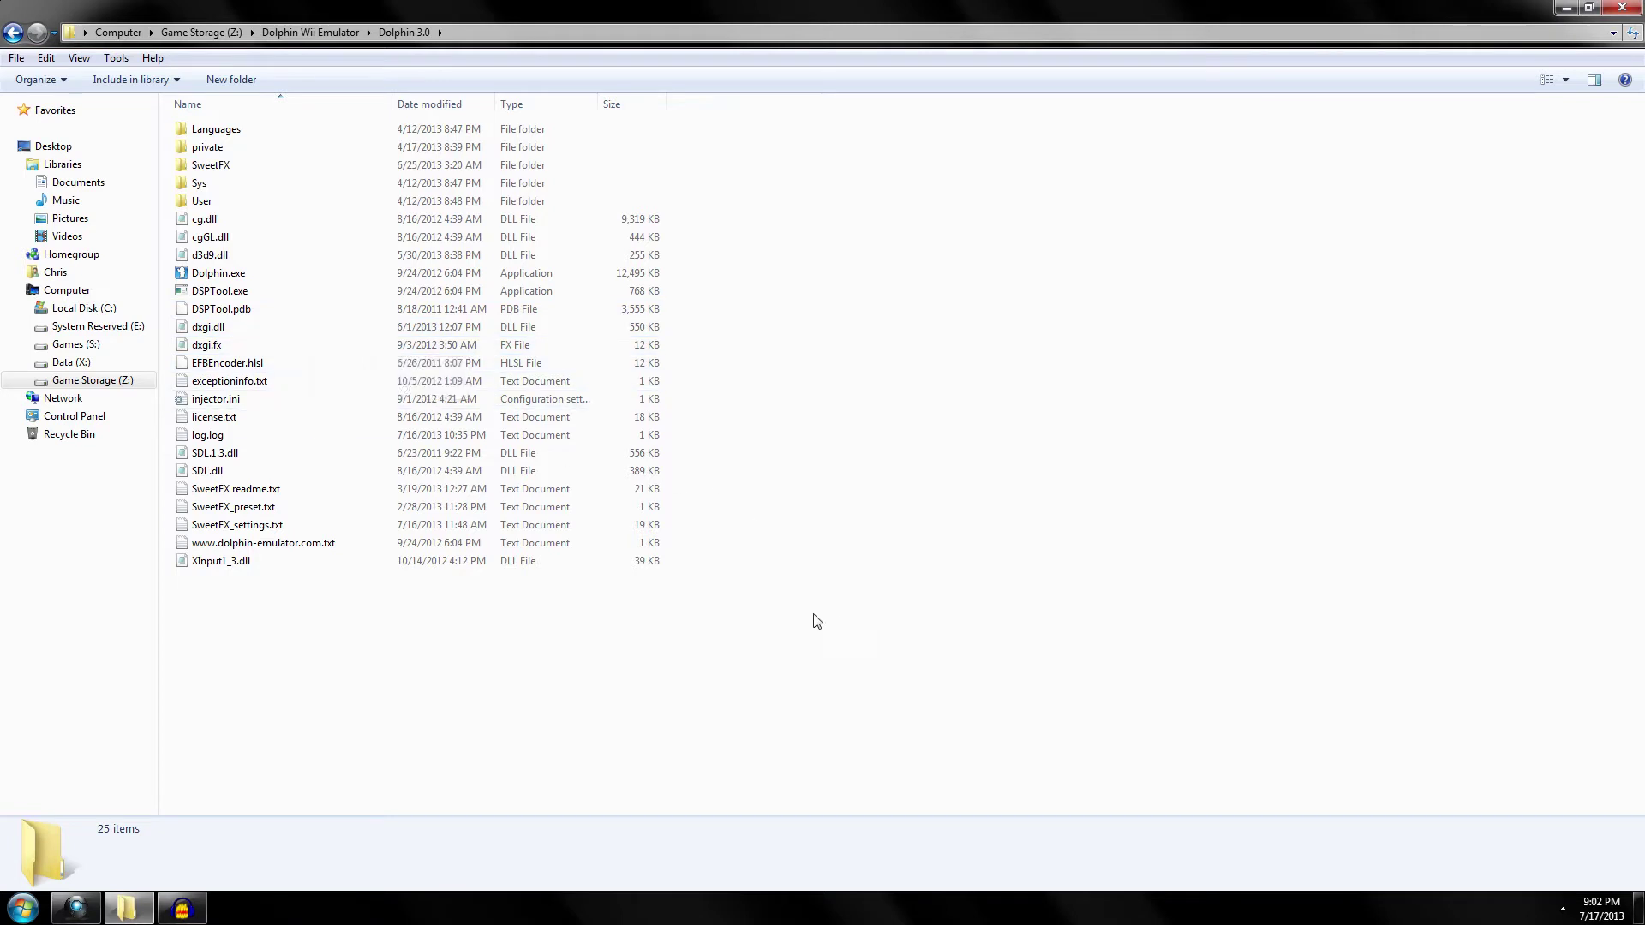
pyautogui.press('BackSpace')
pyautogui.moveTo(221, 208)
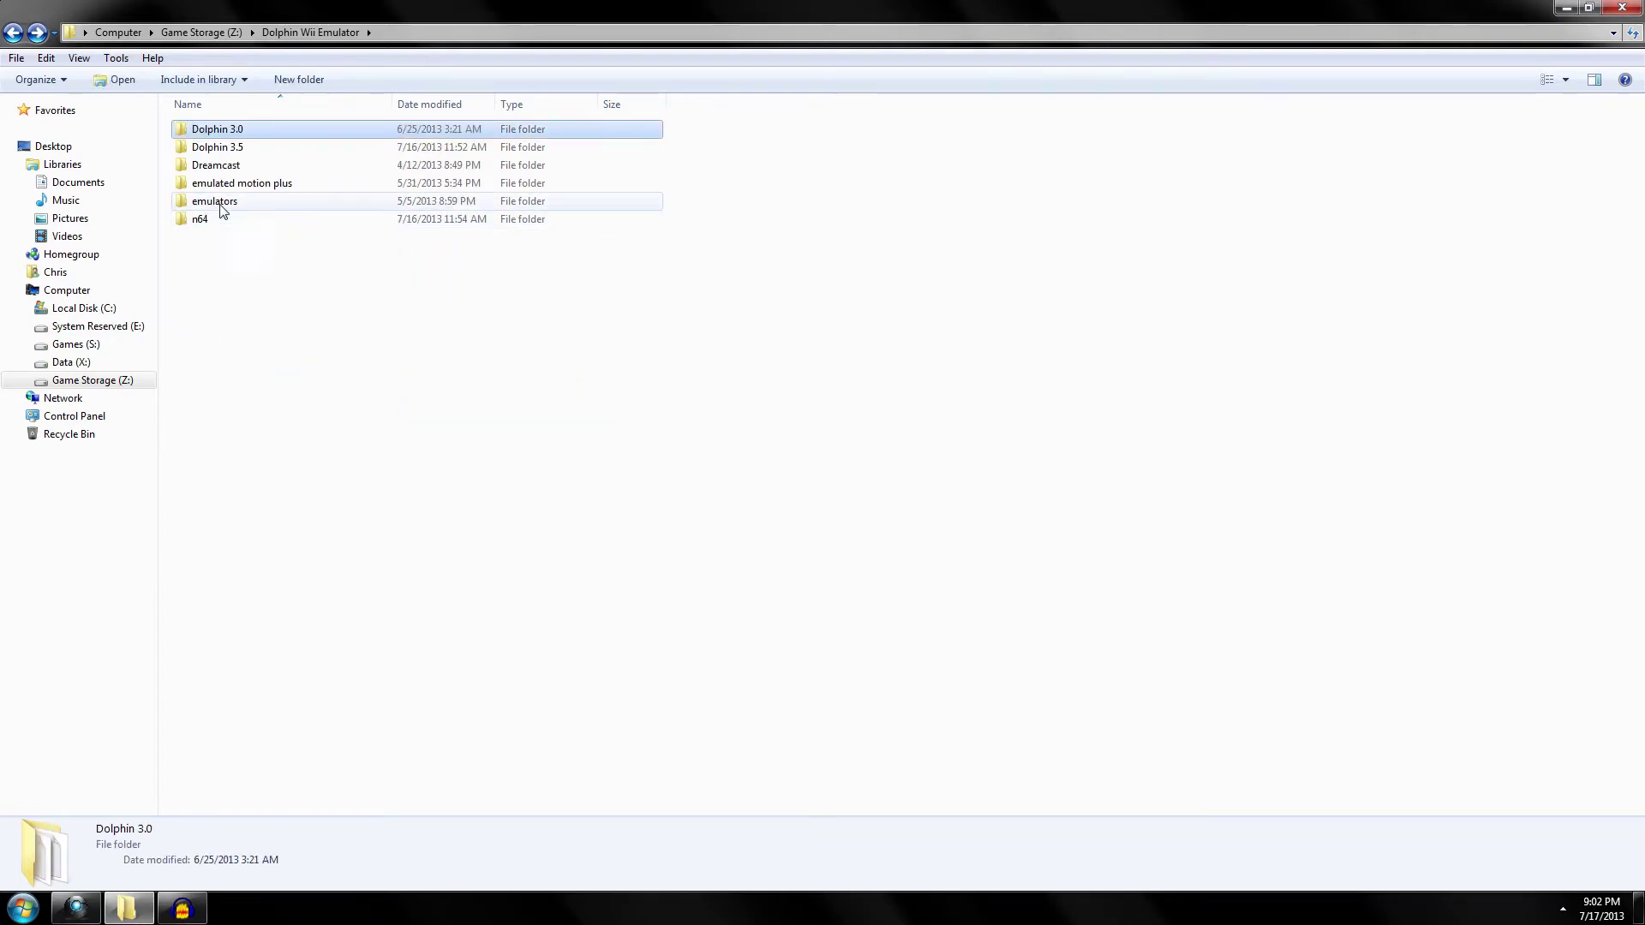
pyautogui.press('Return')
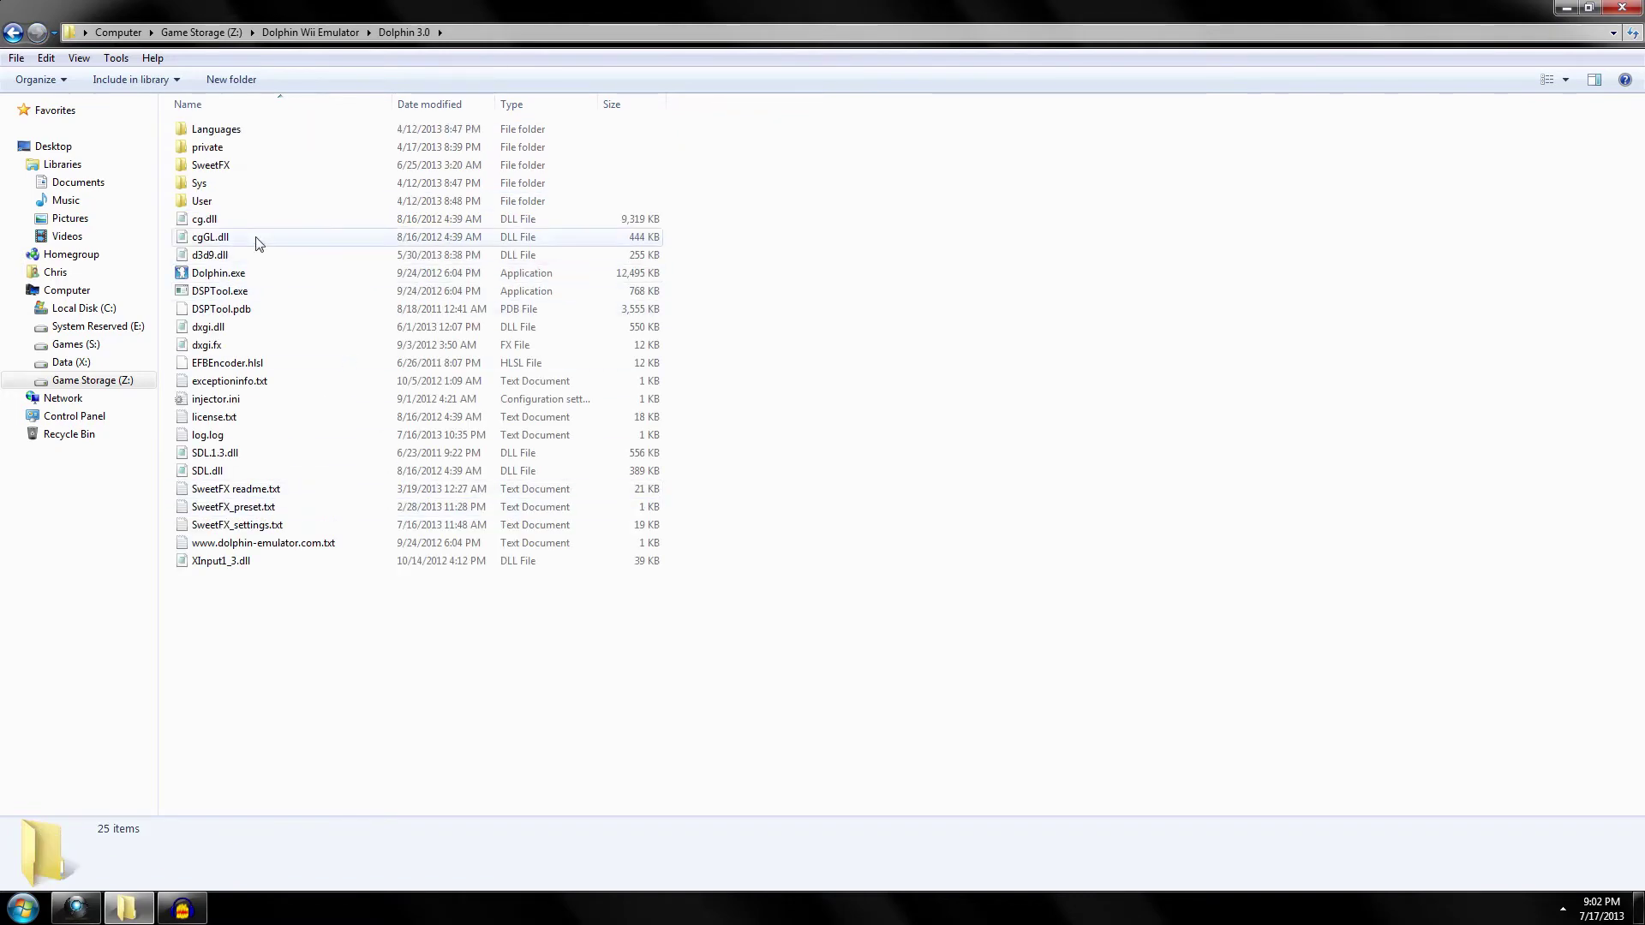
pyautogui.doubleClick(213, 274)
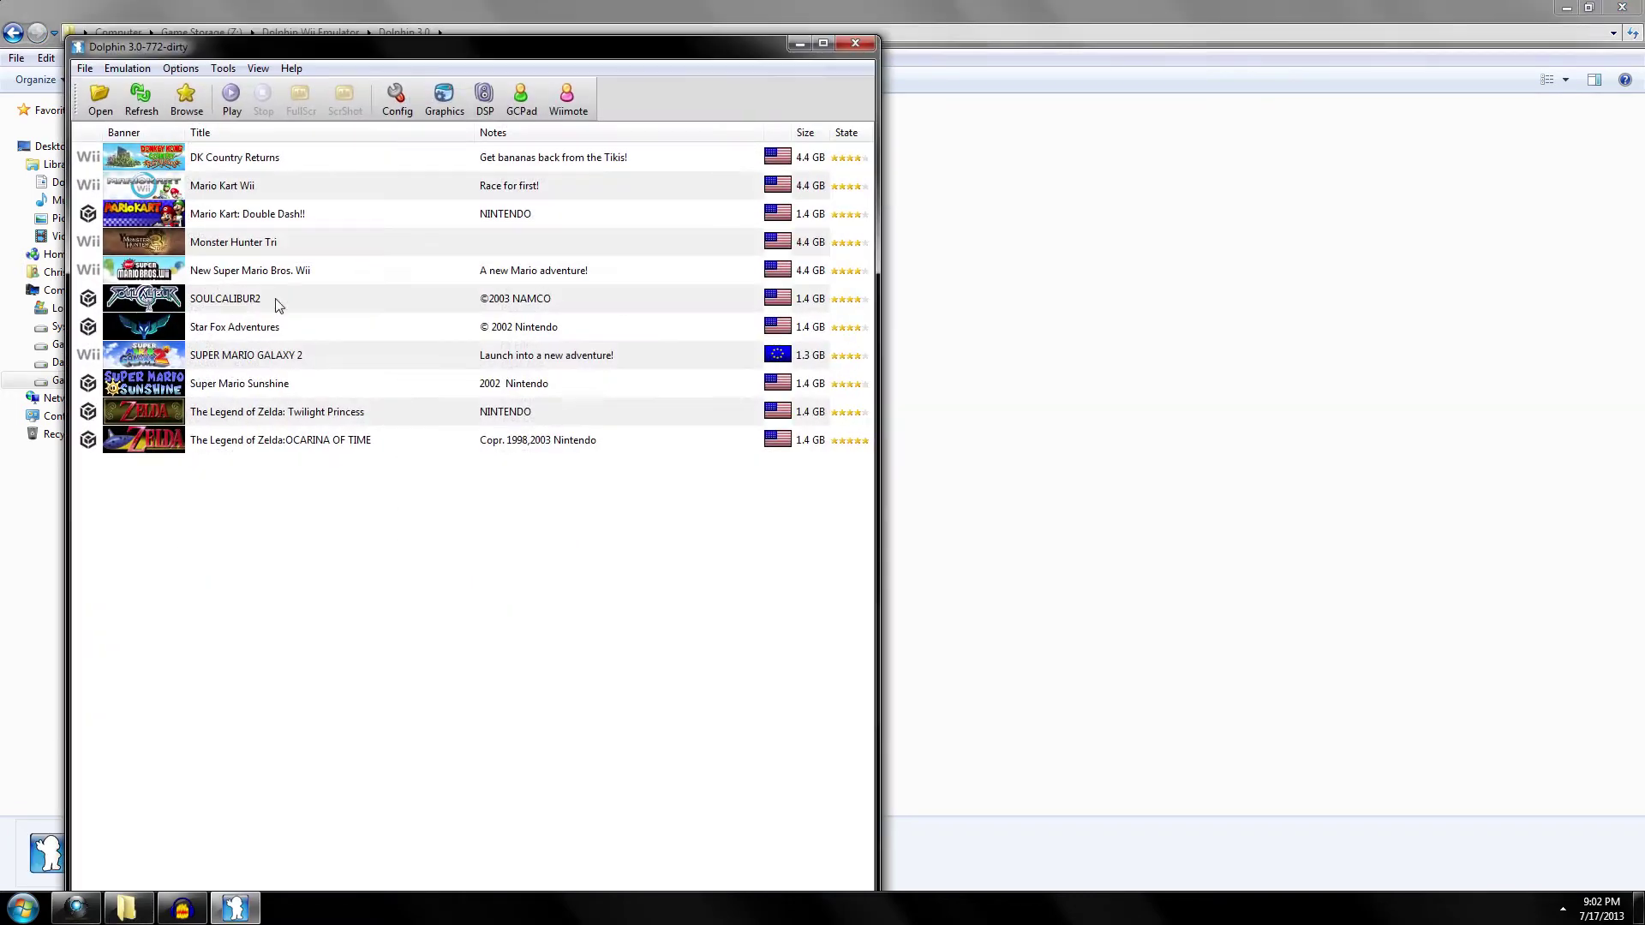
pyautogui.moveTo(538, 62); pyautogui.dragTo(909, 246)
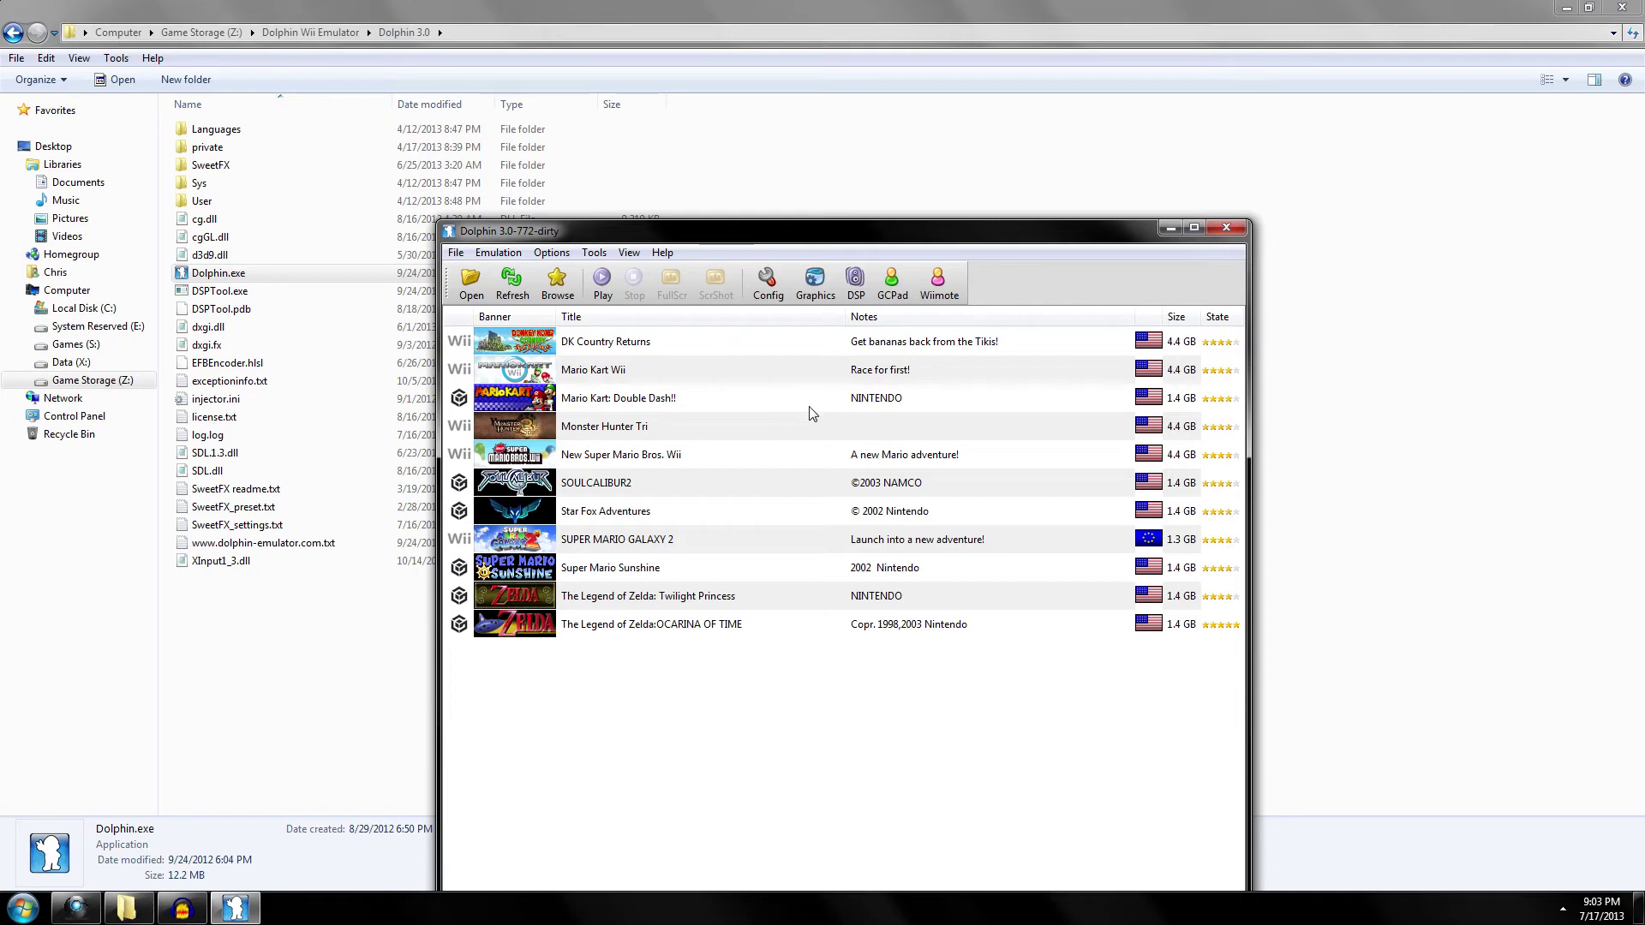
# Open the emulator's configuration and look through its General, Interface, Audio, Gamecube and Wii settings
pyautogui.click(778, 281)
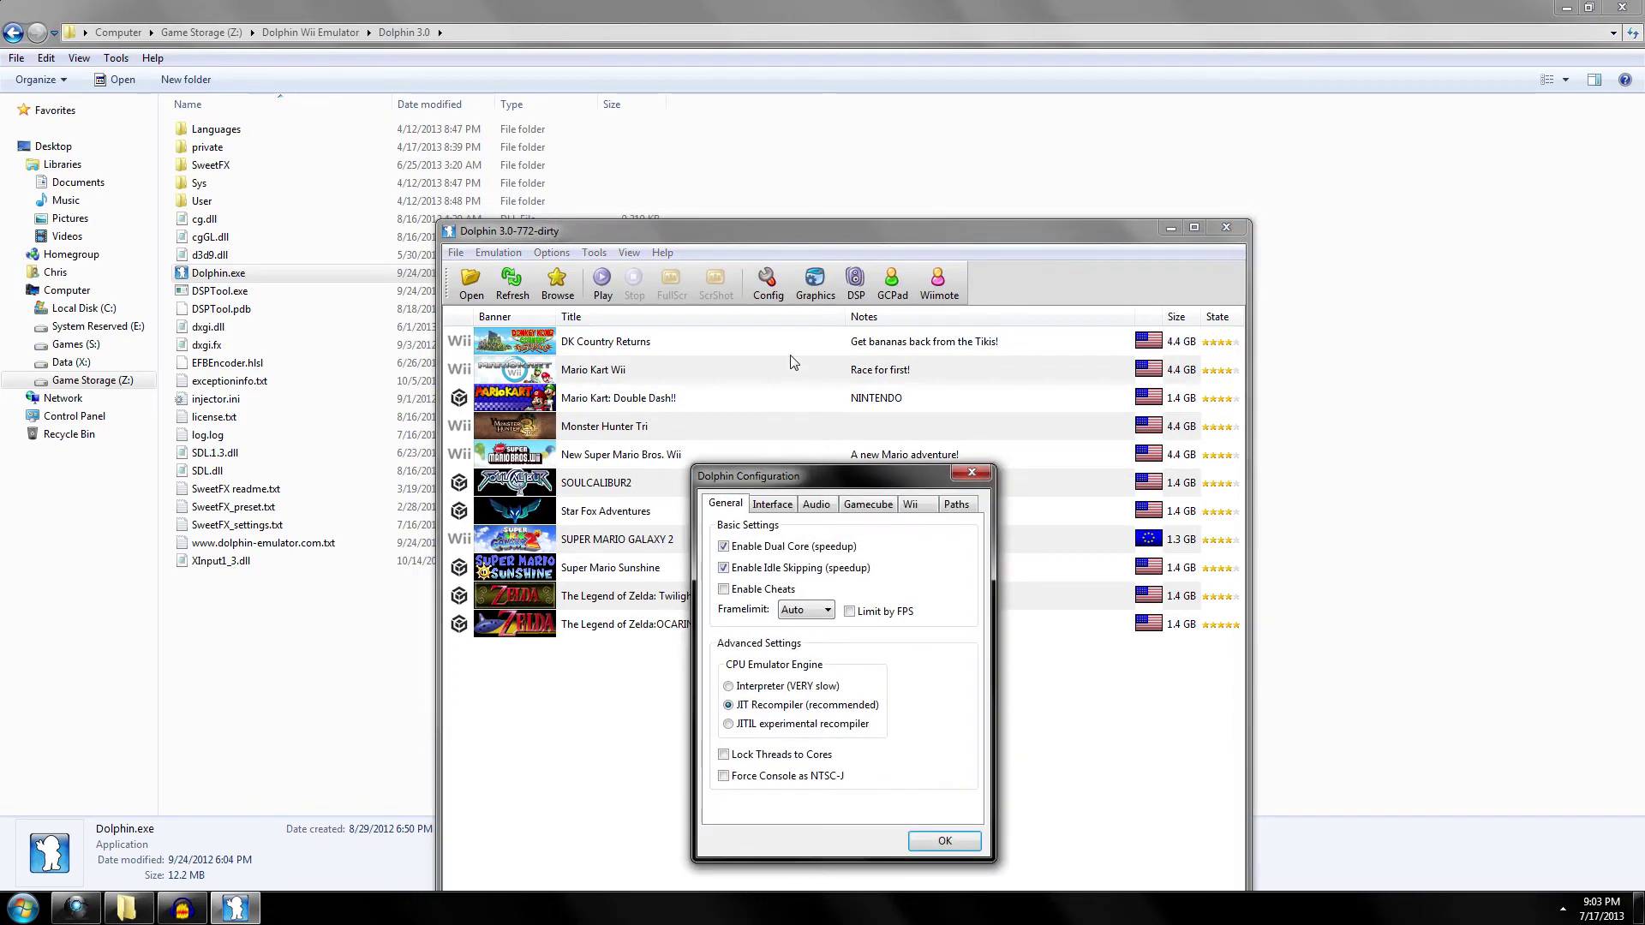
pyautogui.click(792, 505)
pyautogui.click(815, 505)
pyautogui.click(873, 506)
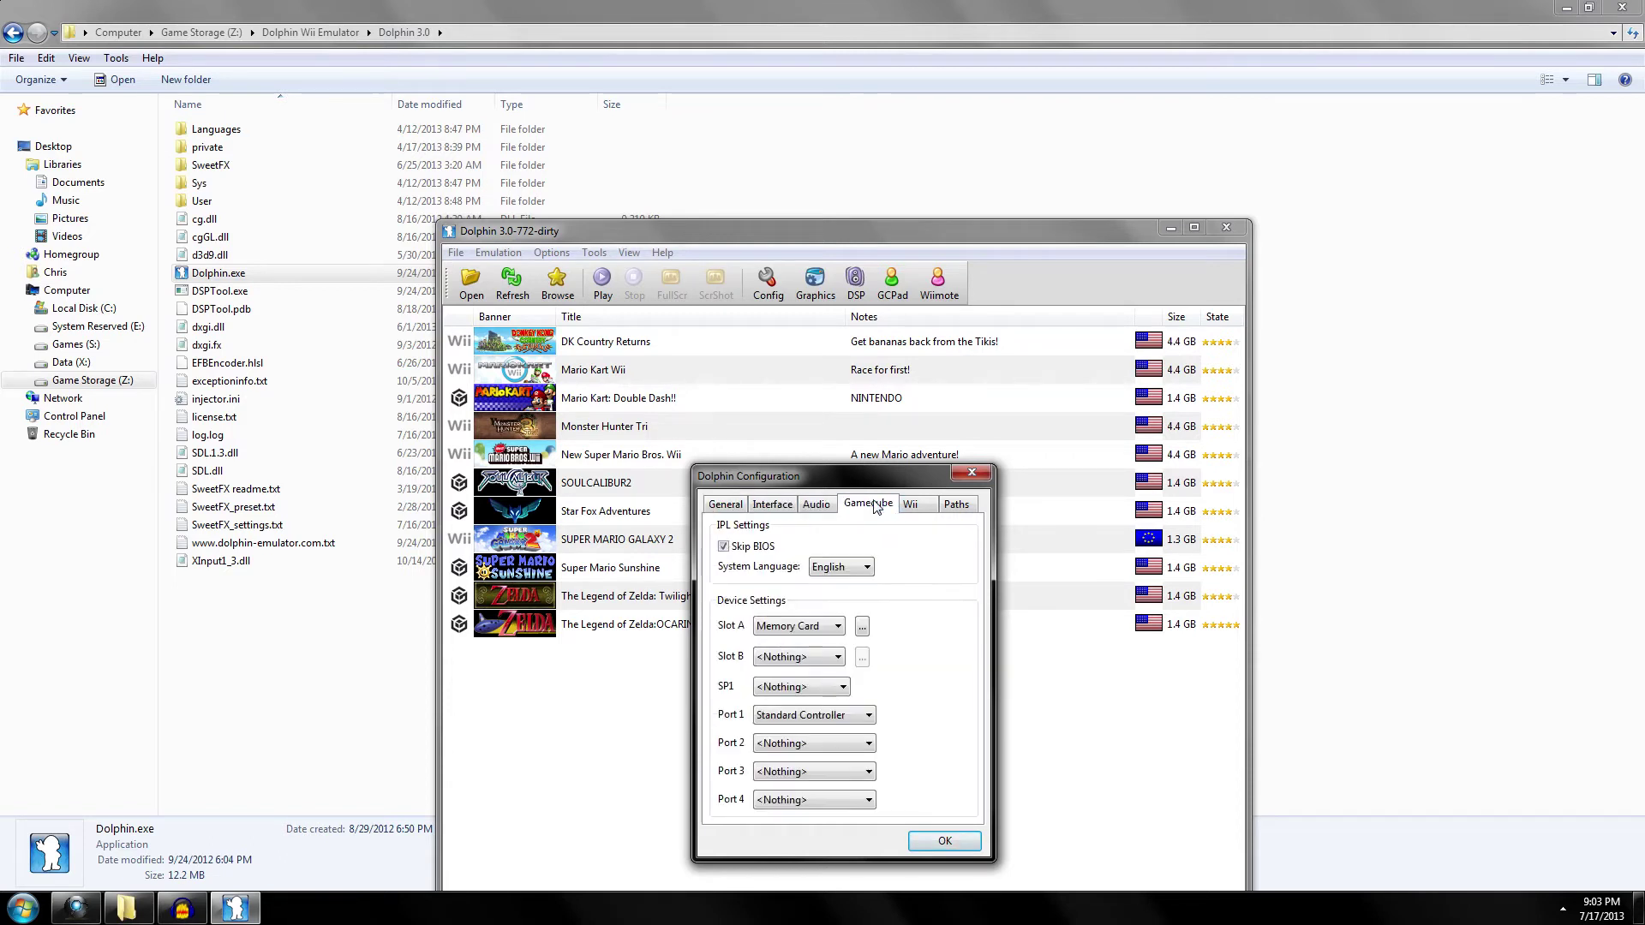
pyautogui.click(929, 505)
pyautogui.click(711, 505)
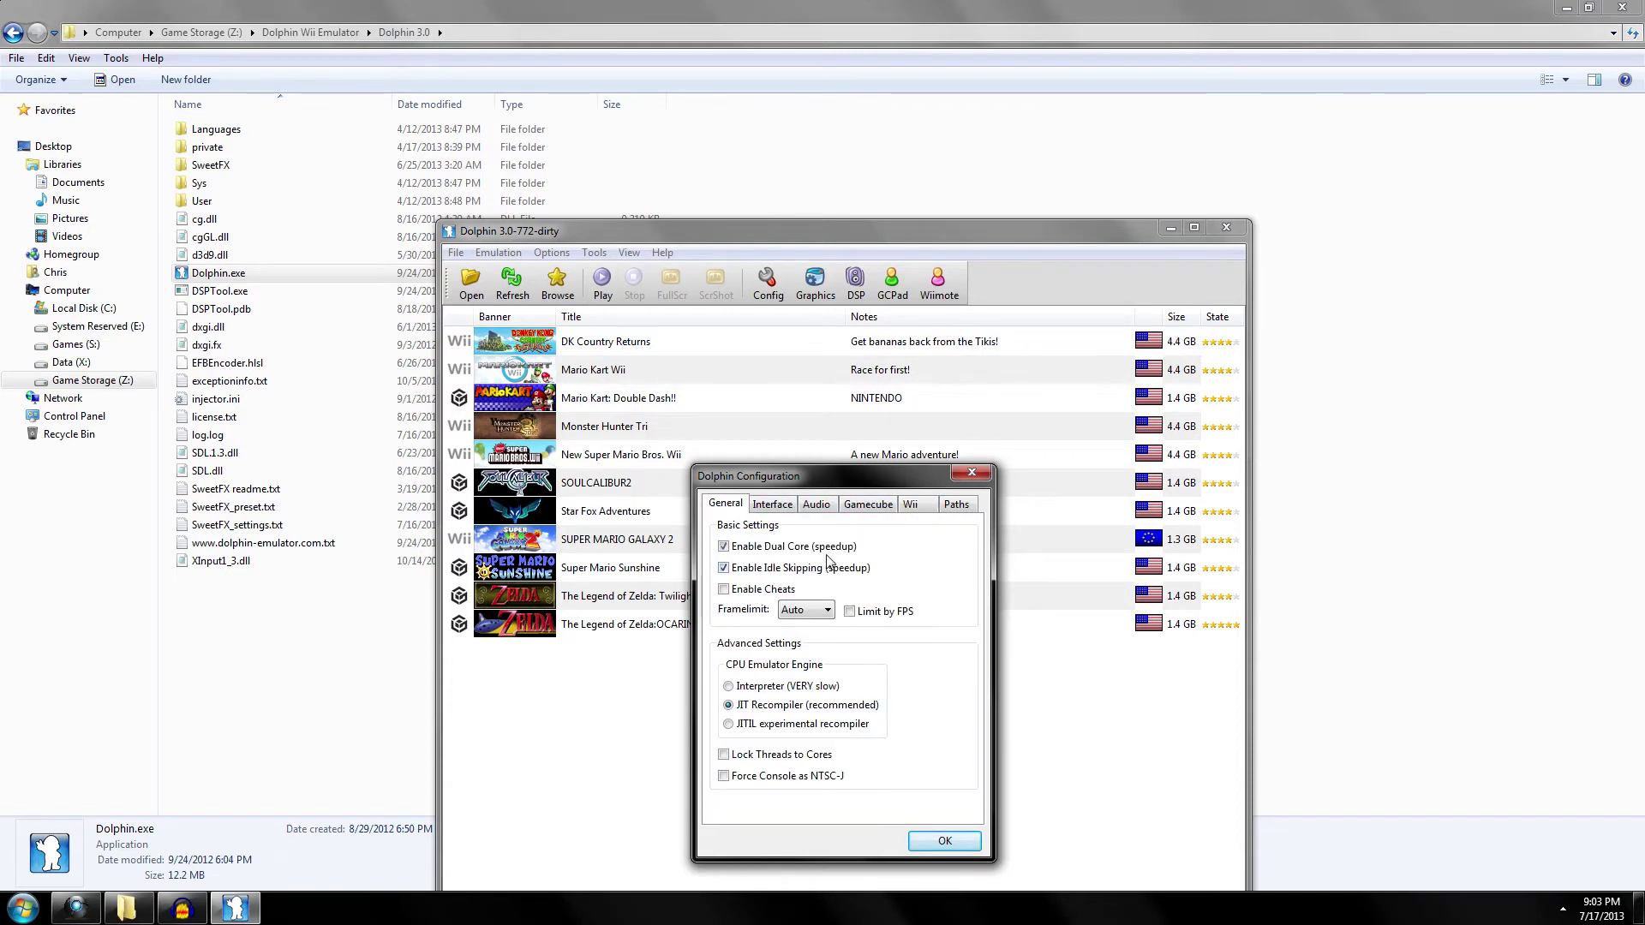
pyautogui.moveTo(756, 556)
pyautogui.click(776, 508)
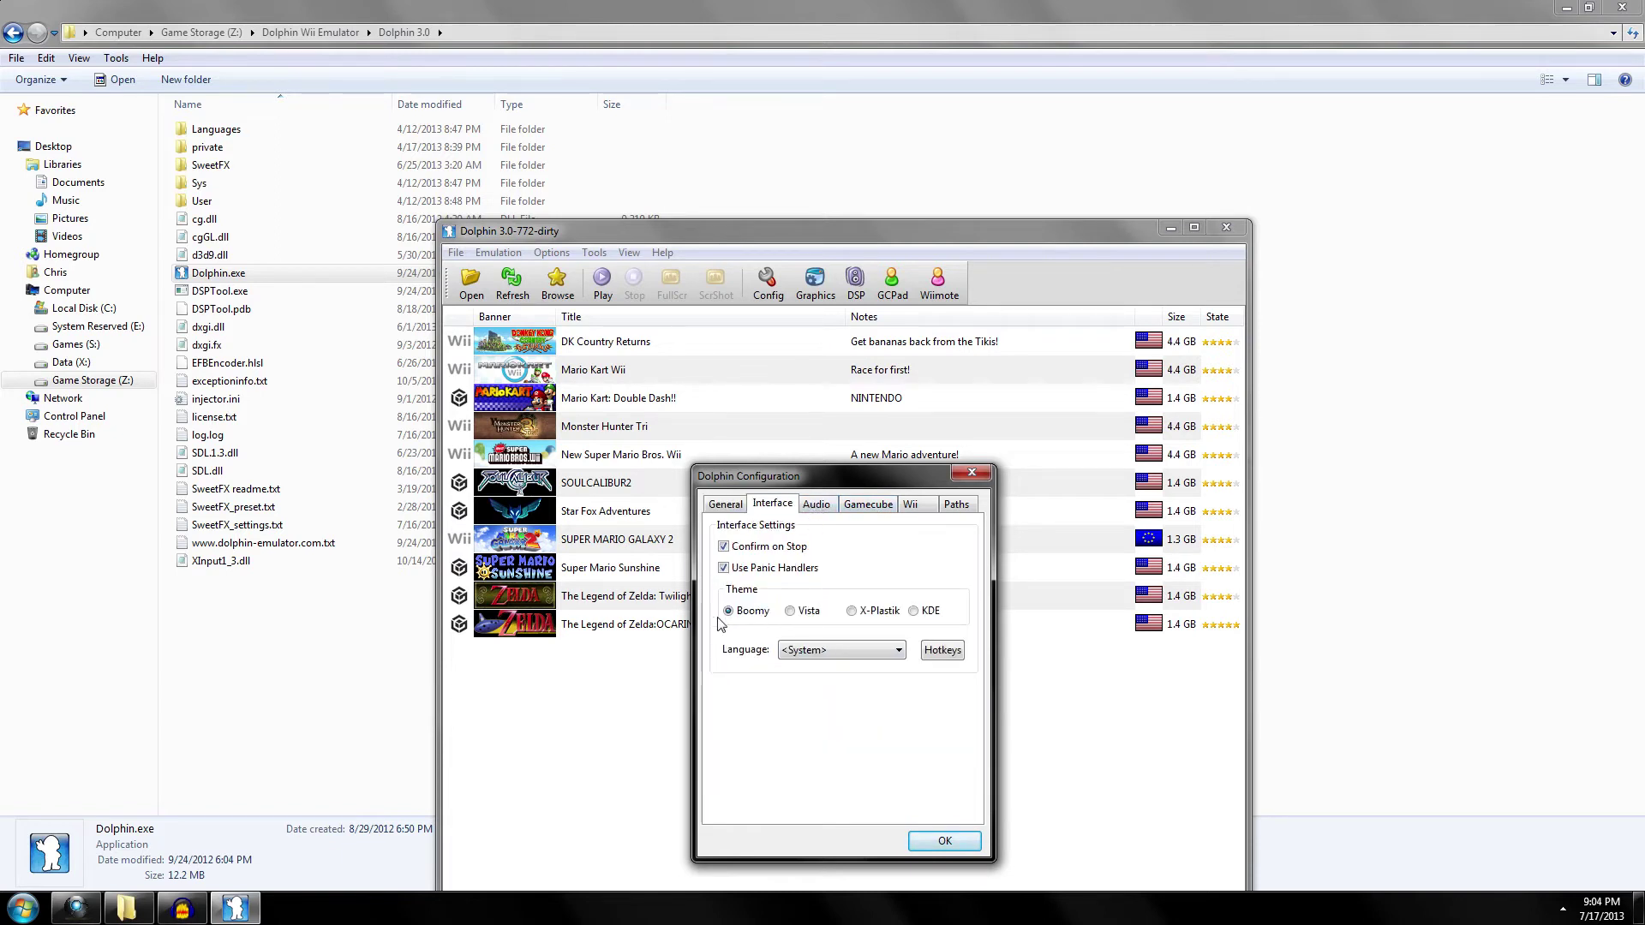
# Set the audio backend to DSound in the emulator's audio configuration
pyautogui.click(815, 505)
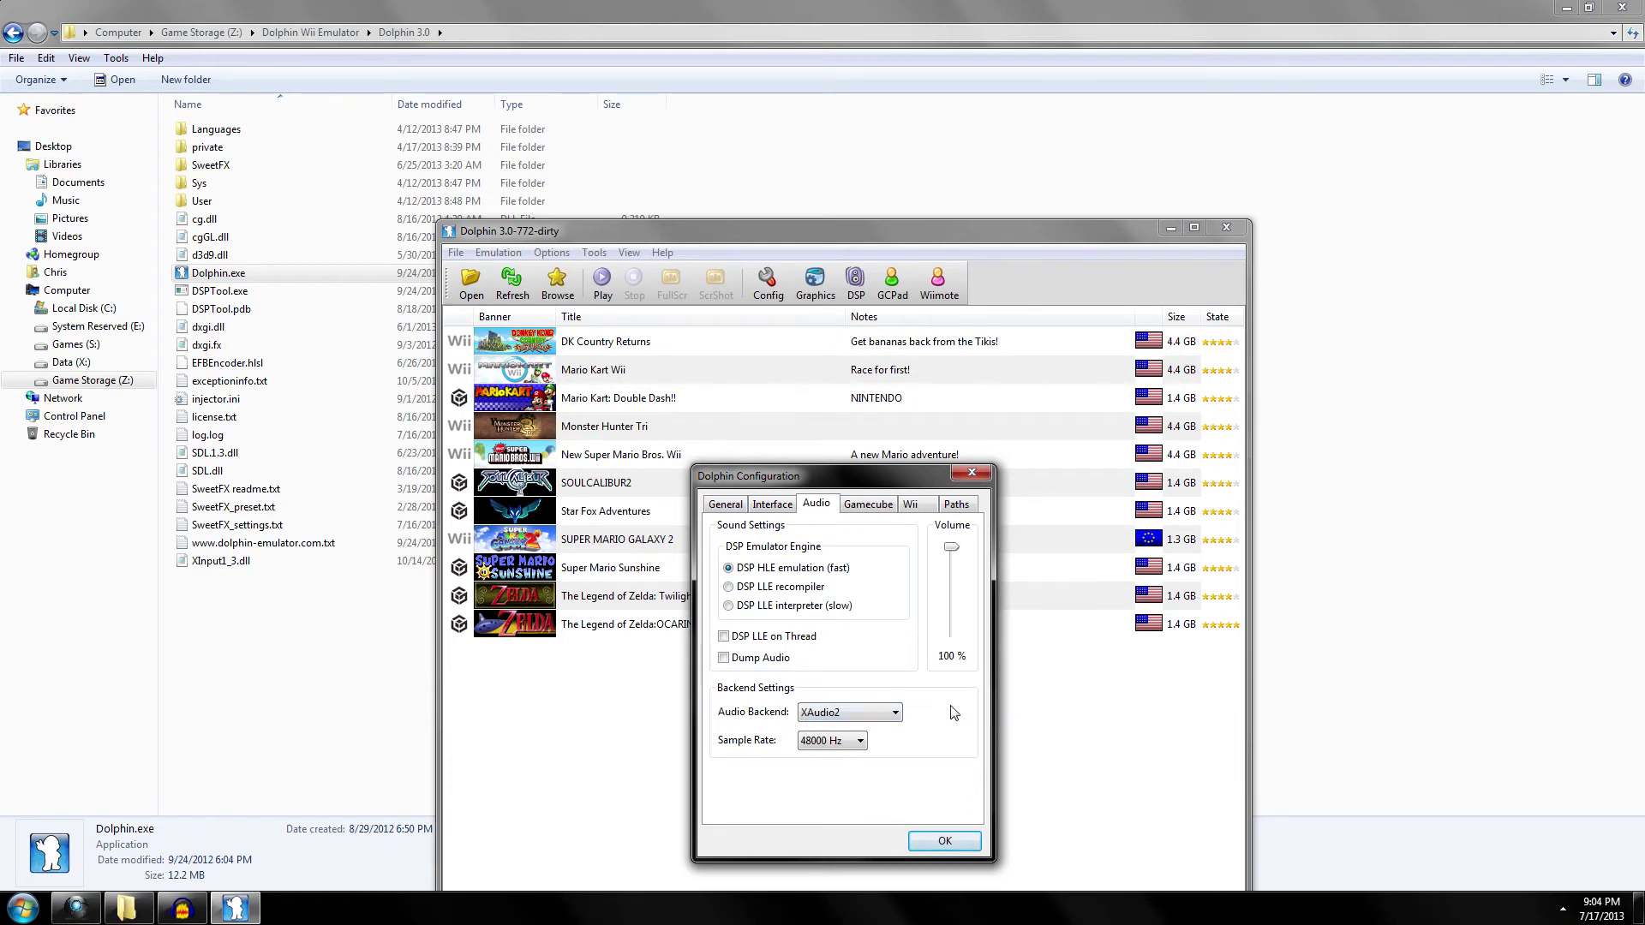
pyautogui.click(896, 714)
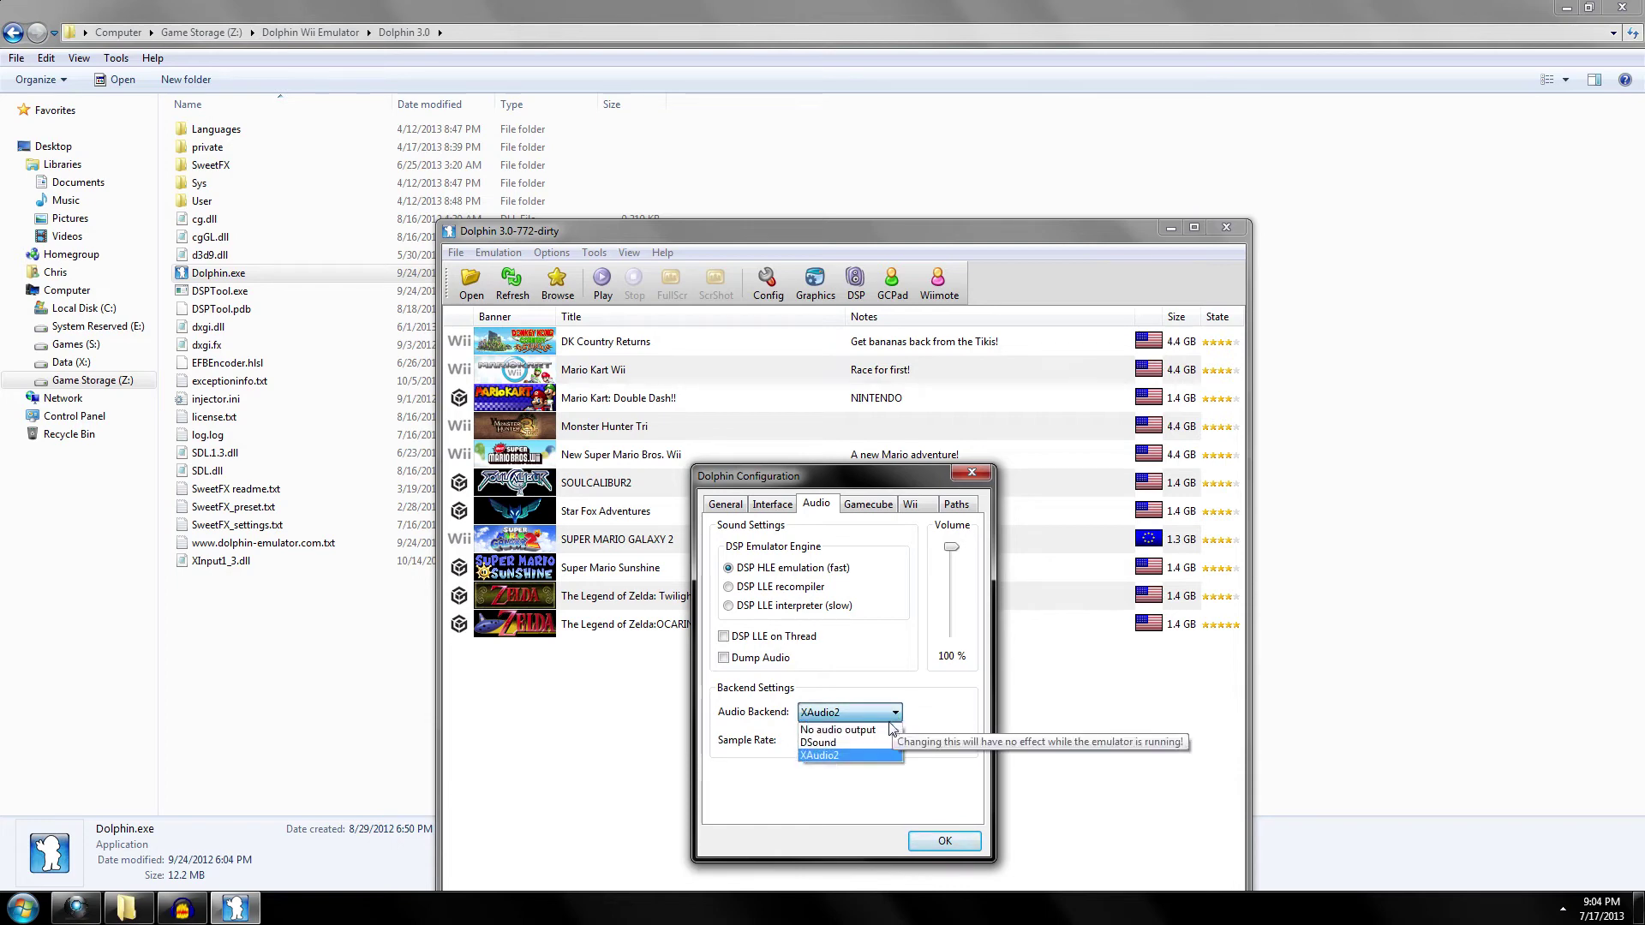
pyautogui.click(890, 739)
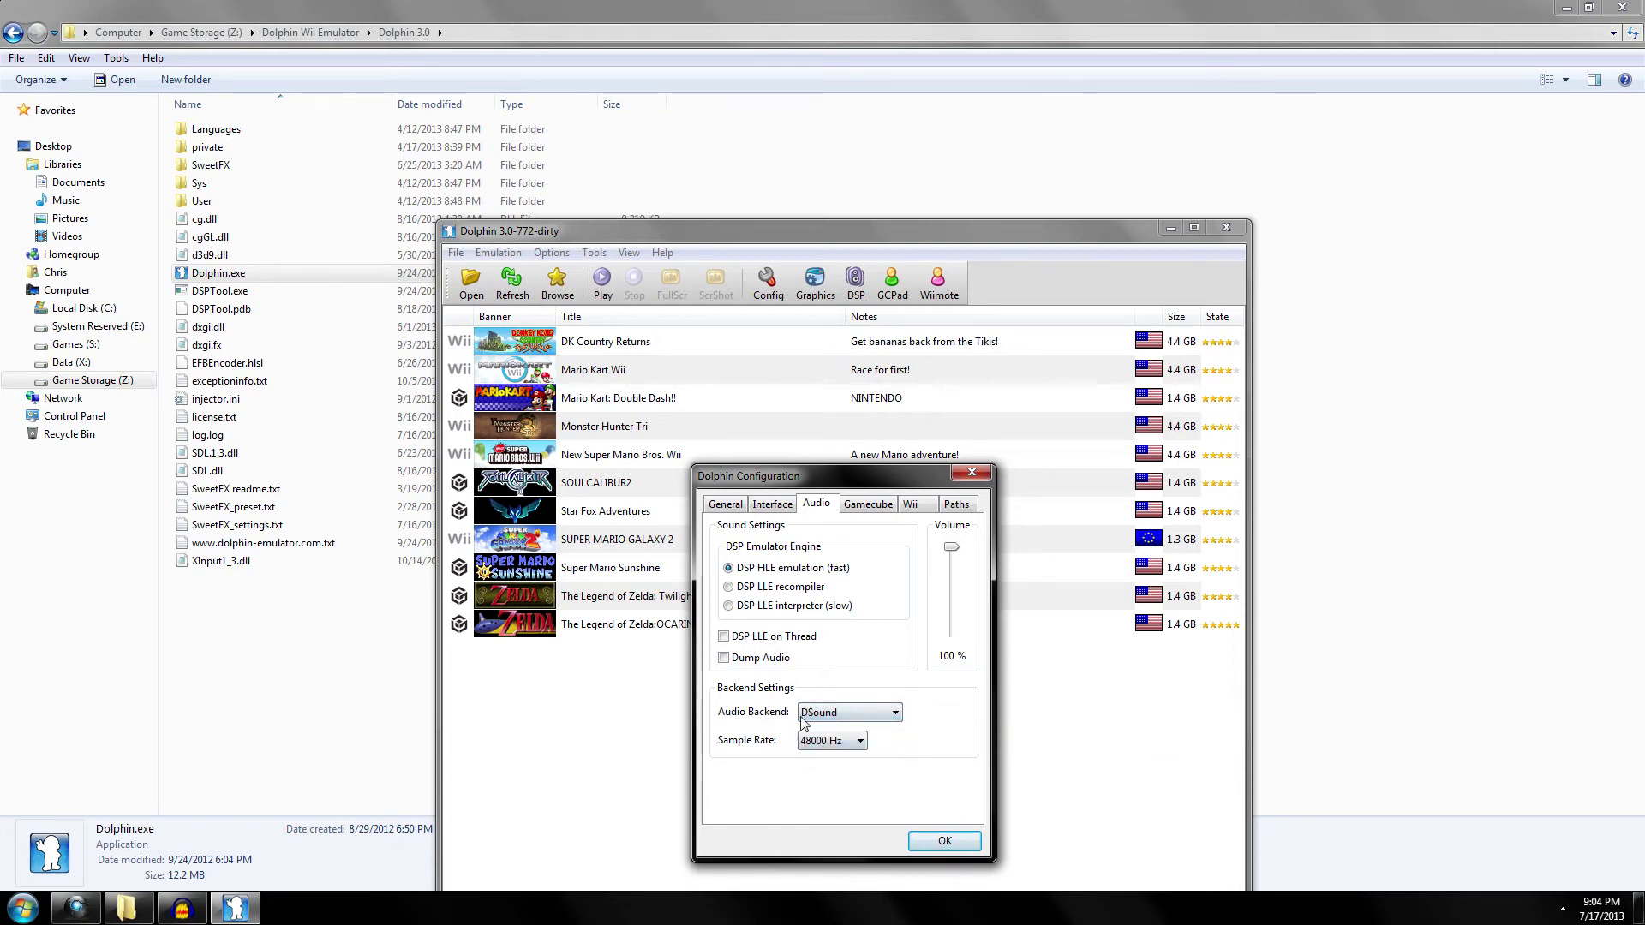
# Check the Gamecube, Wii and Paths settings, and close the configuration with OK
pyautogui.click(872, 511)
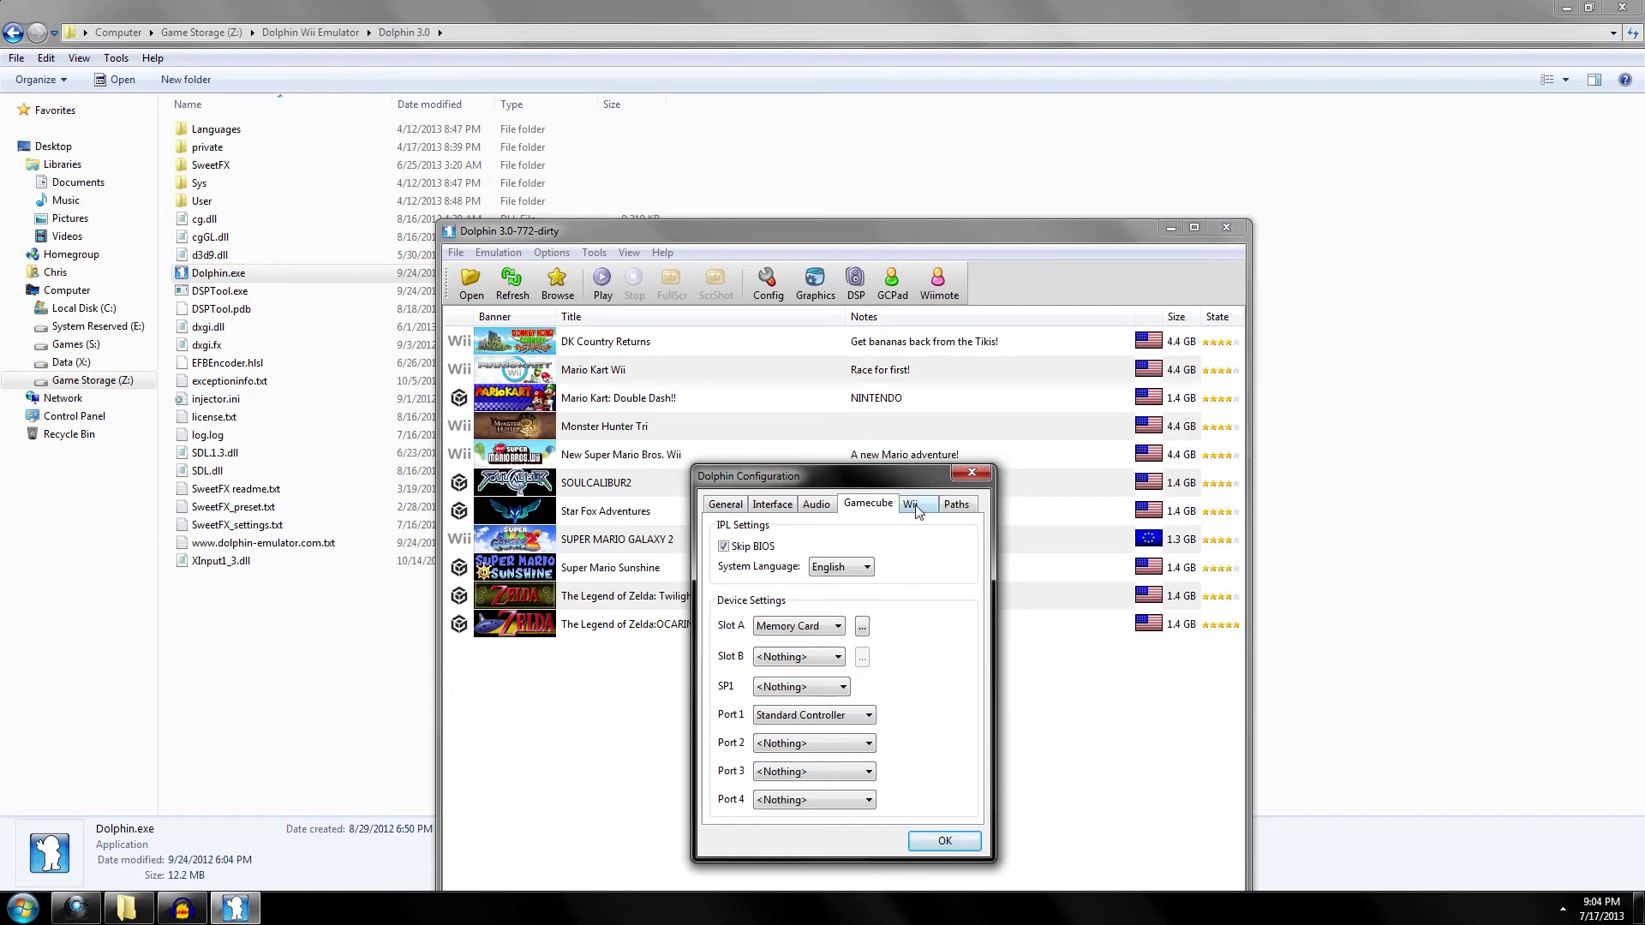
pyautogui.click(913, 505)
pyautogui.press('Left')
pyautogui.click(910, 504)
pyautogui.click(960, 506)
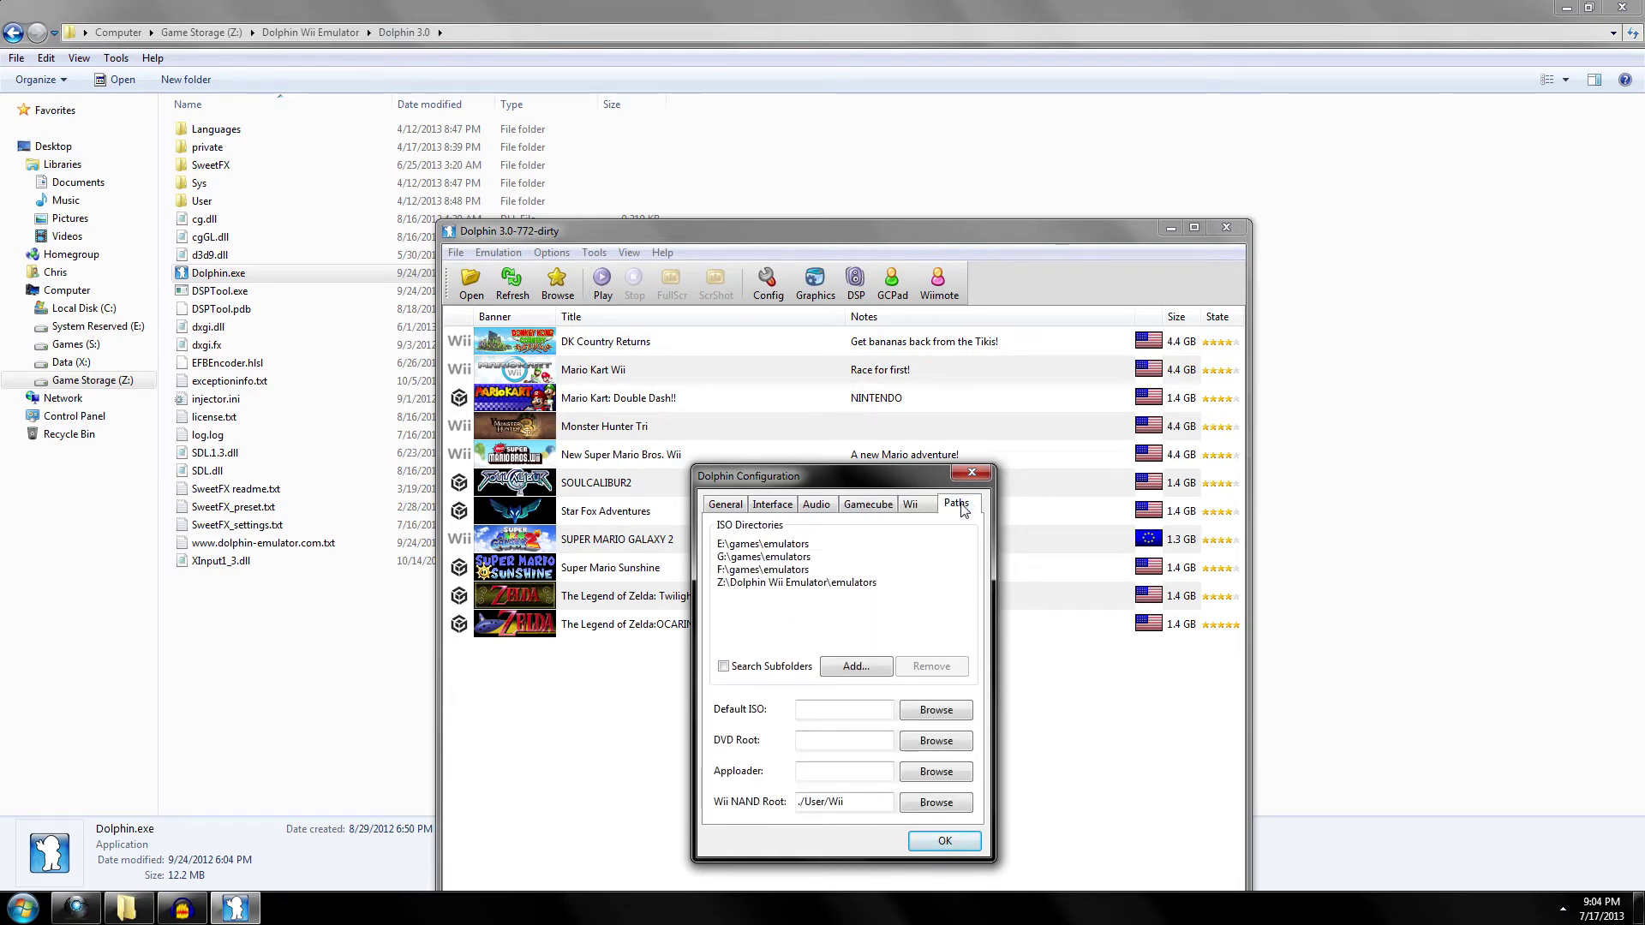
pyautogui.click(964, 846)
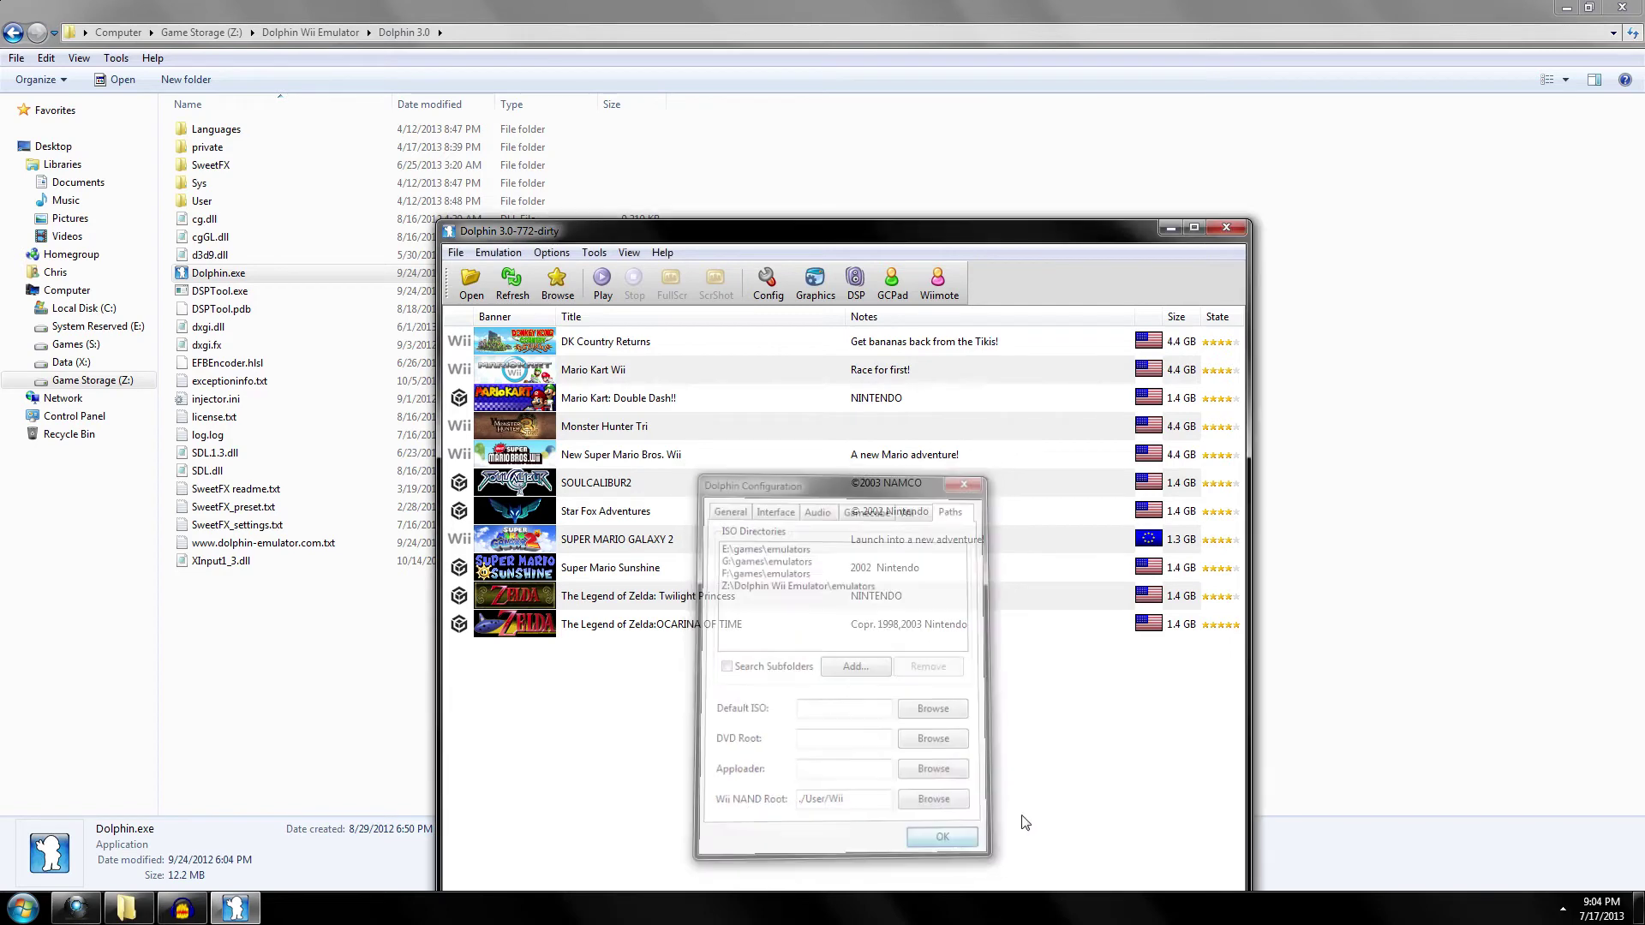
# Open the graphics configuration and choose 3x Native (1920x1584) as the internal resolution under the enhancements
pyautogui.click(816, 283)
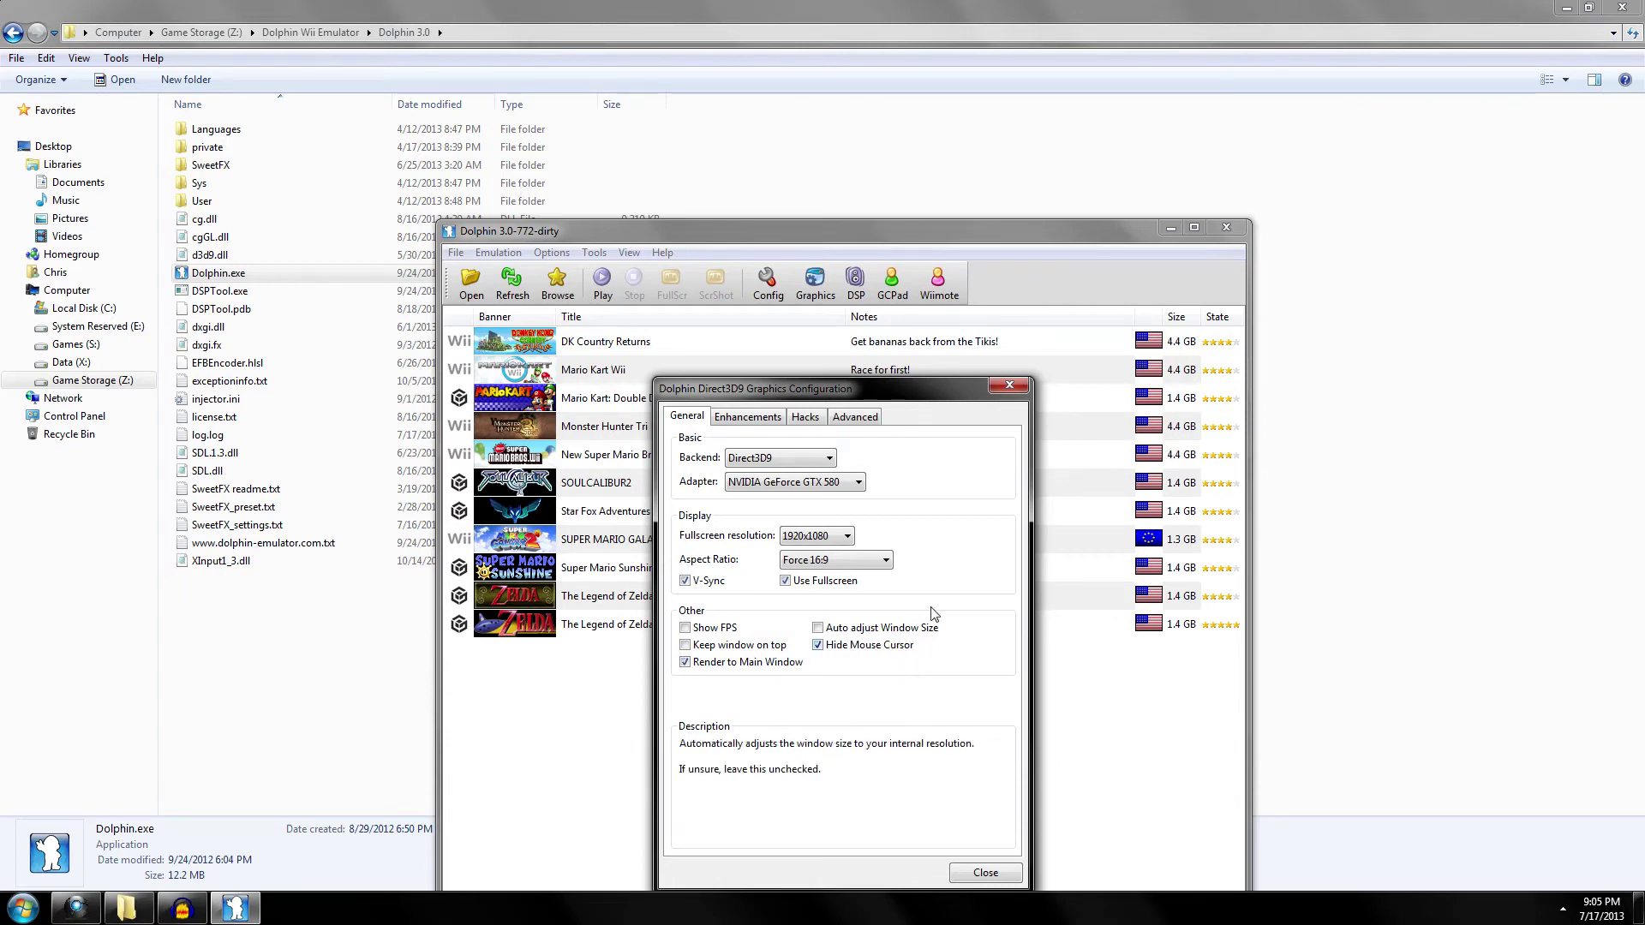
pyautogui.click(743, 418)
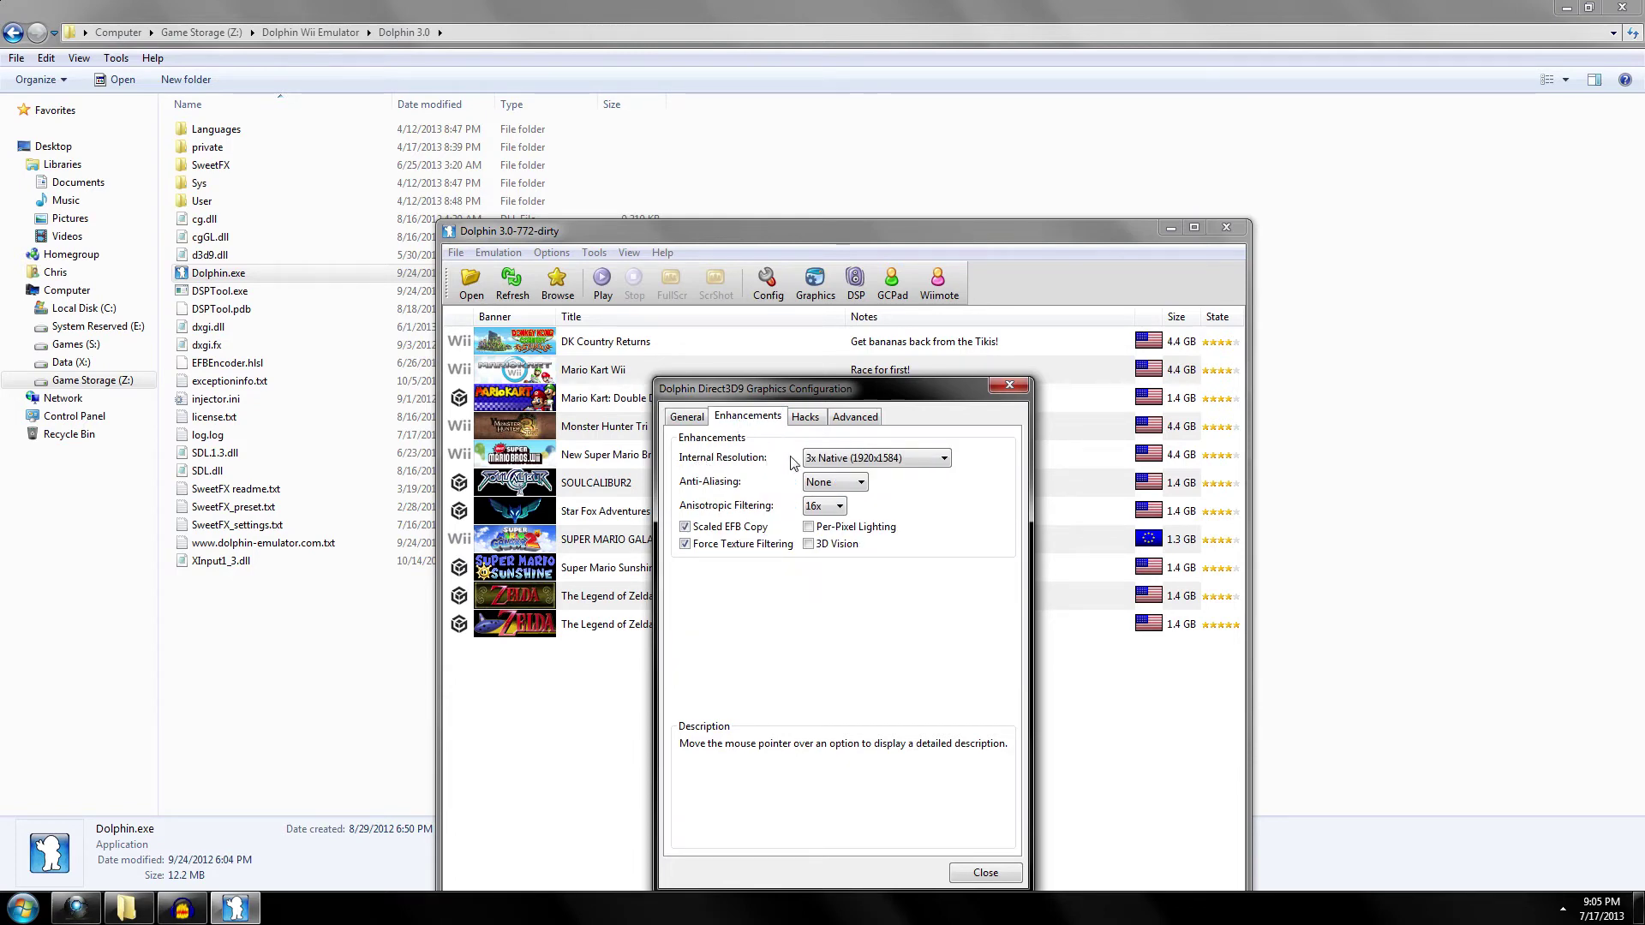
pyautogui.moveTo(897, 469)
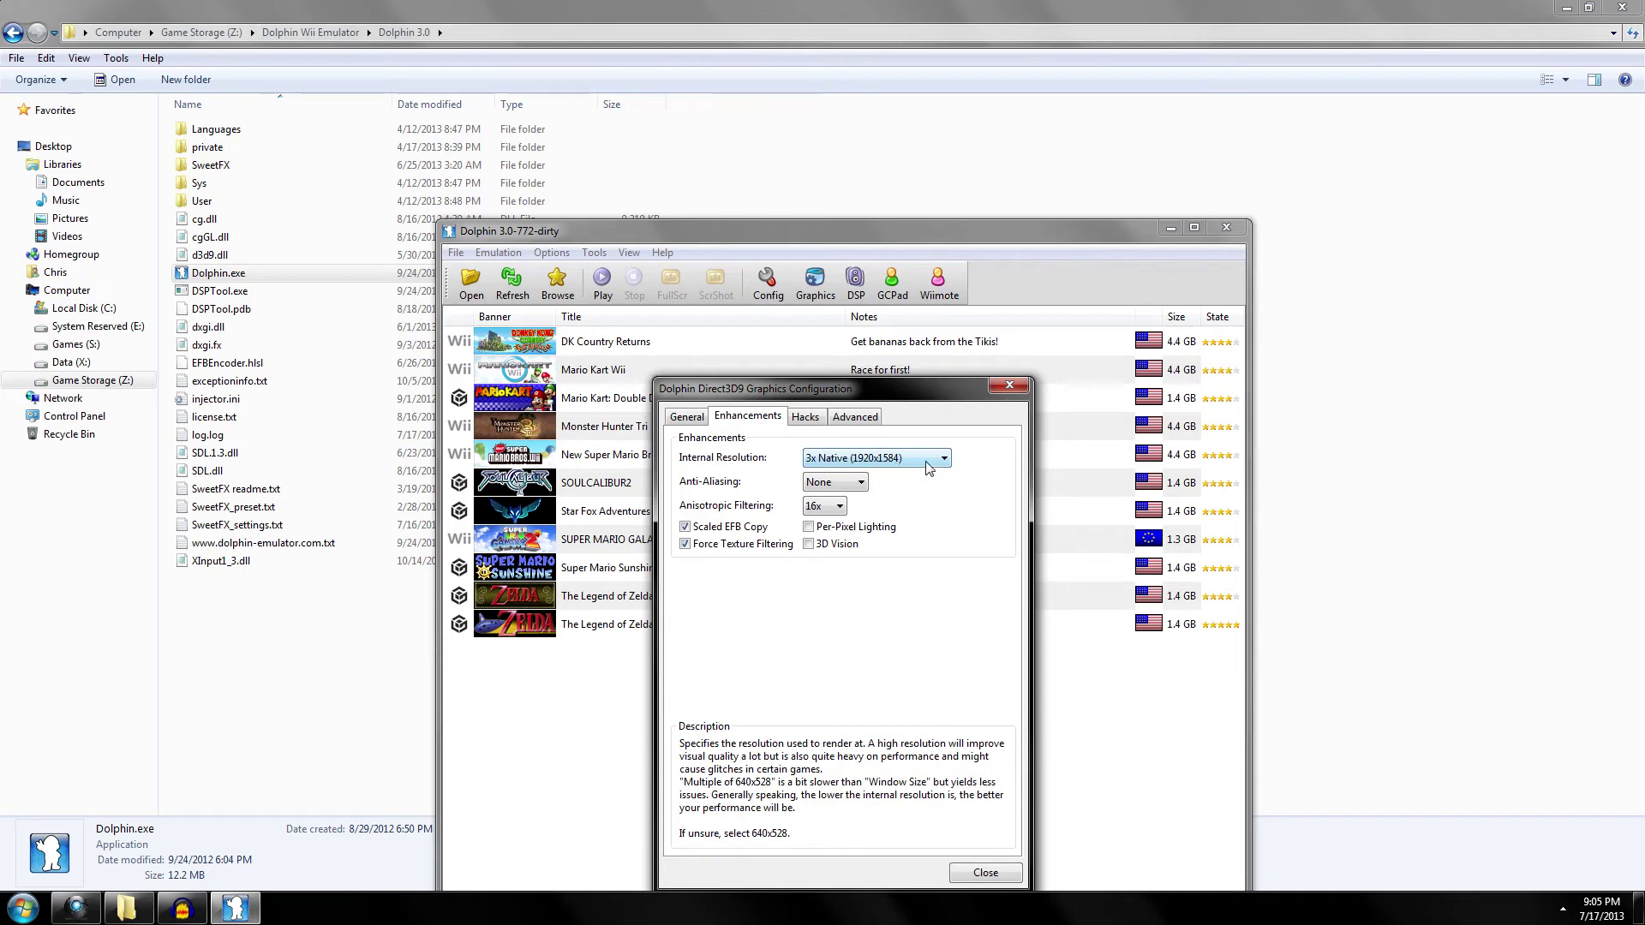
pyautogui.click(927, 467)
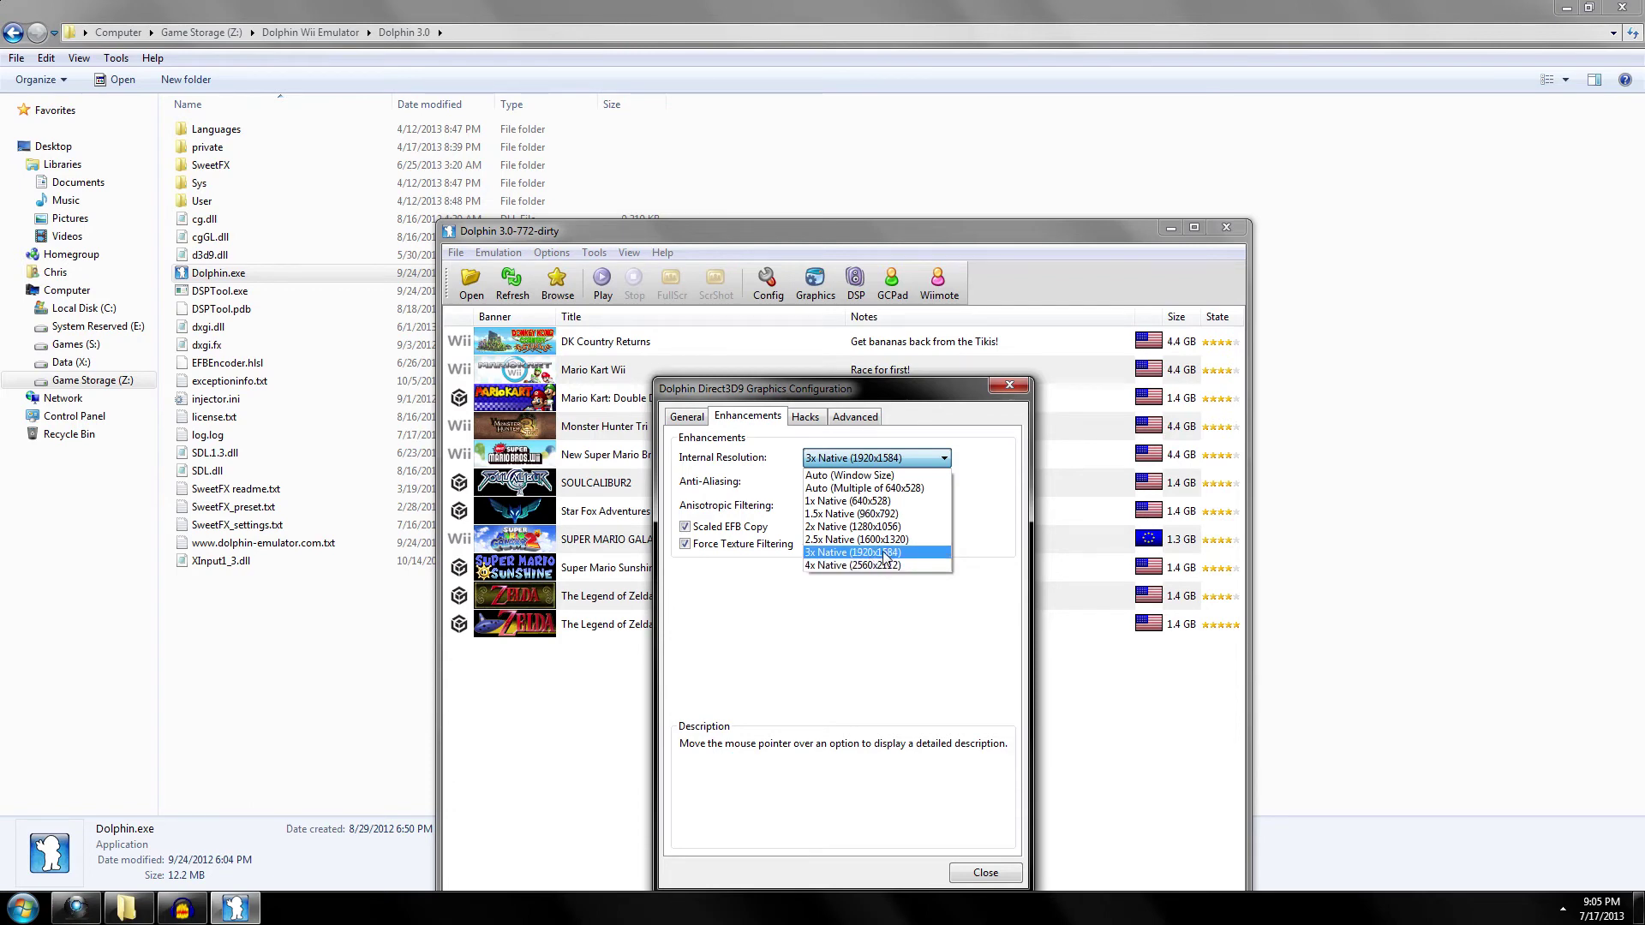
pyautogui.click(885, 555)
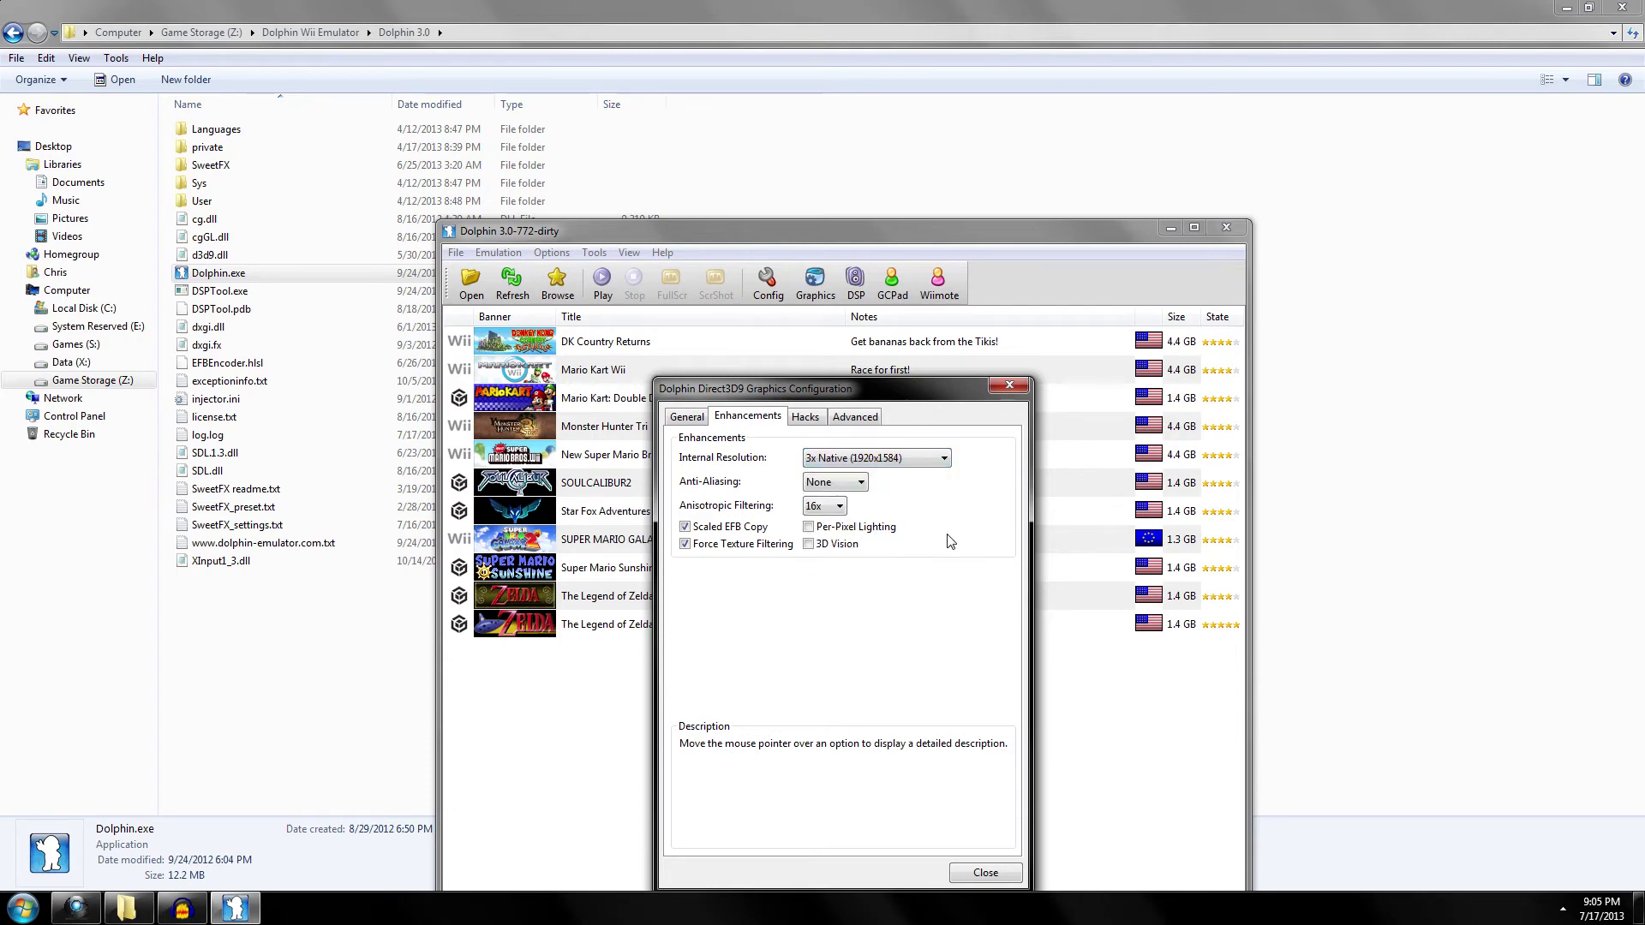
# Examine the anti-aliasing and anisotropic filtering choices, and the Hacks and Advanced graphics settings
pyautogui.click(861, 482)
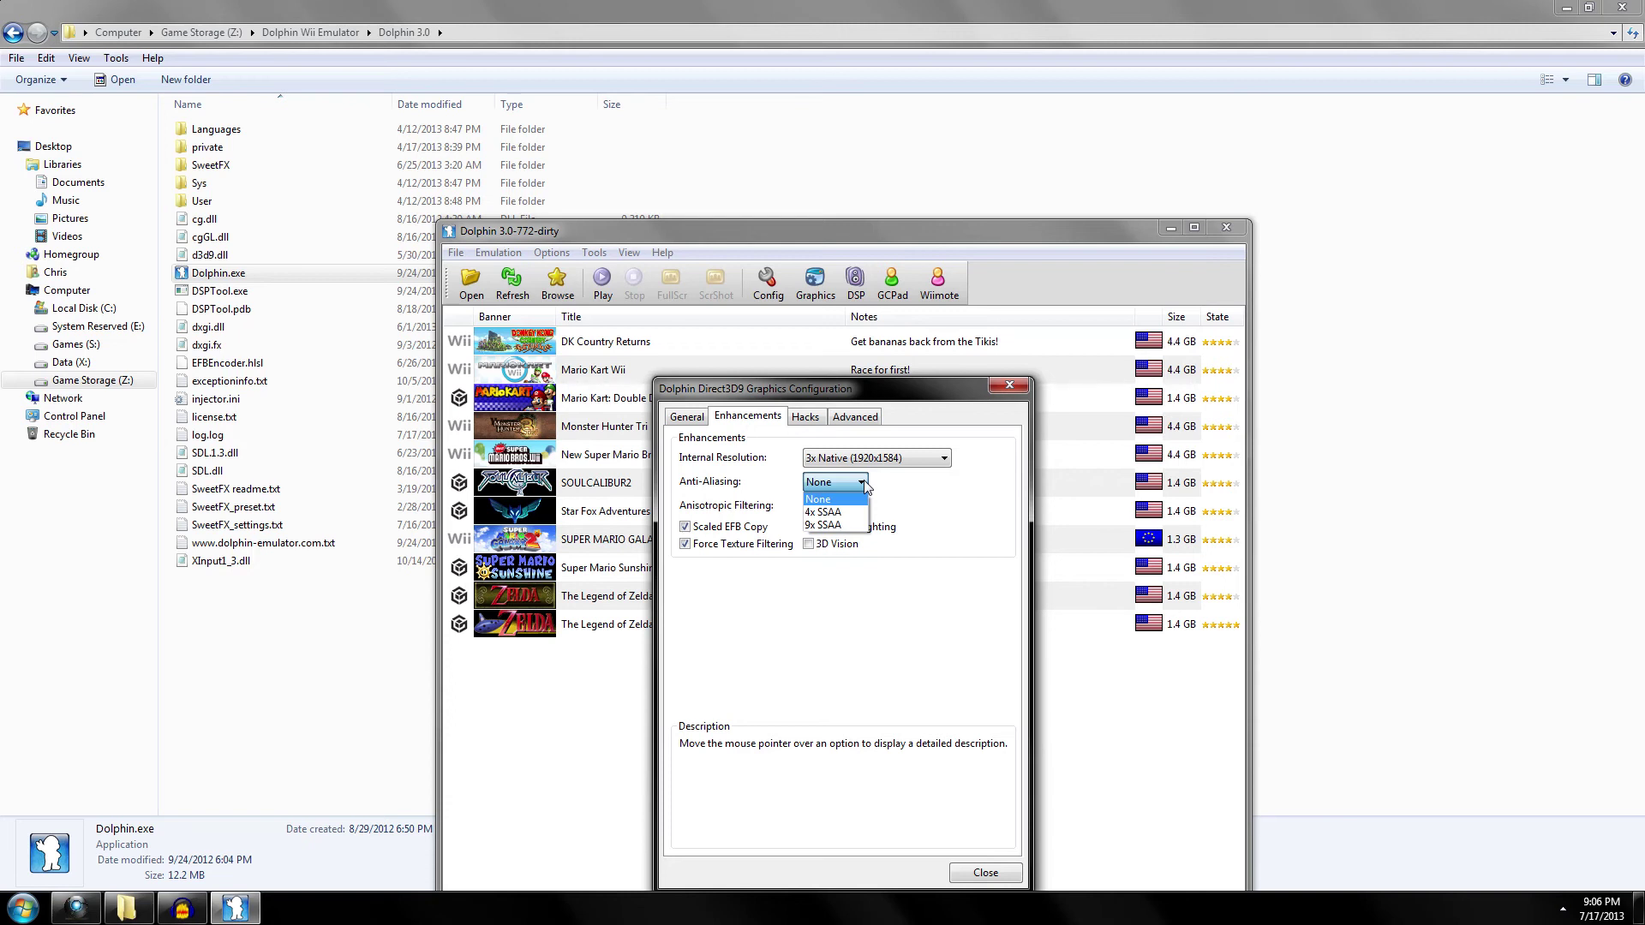
pyautogui.click(863, 484)
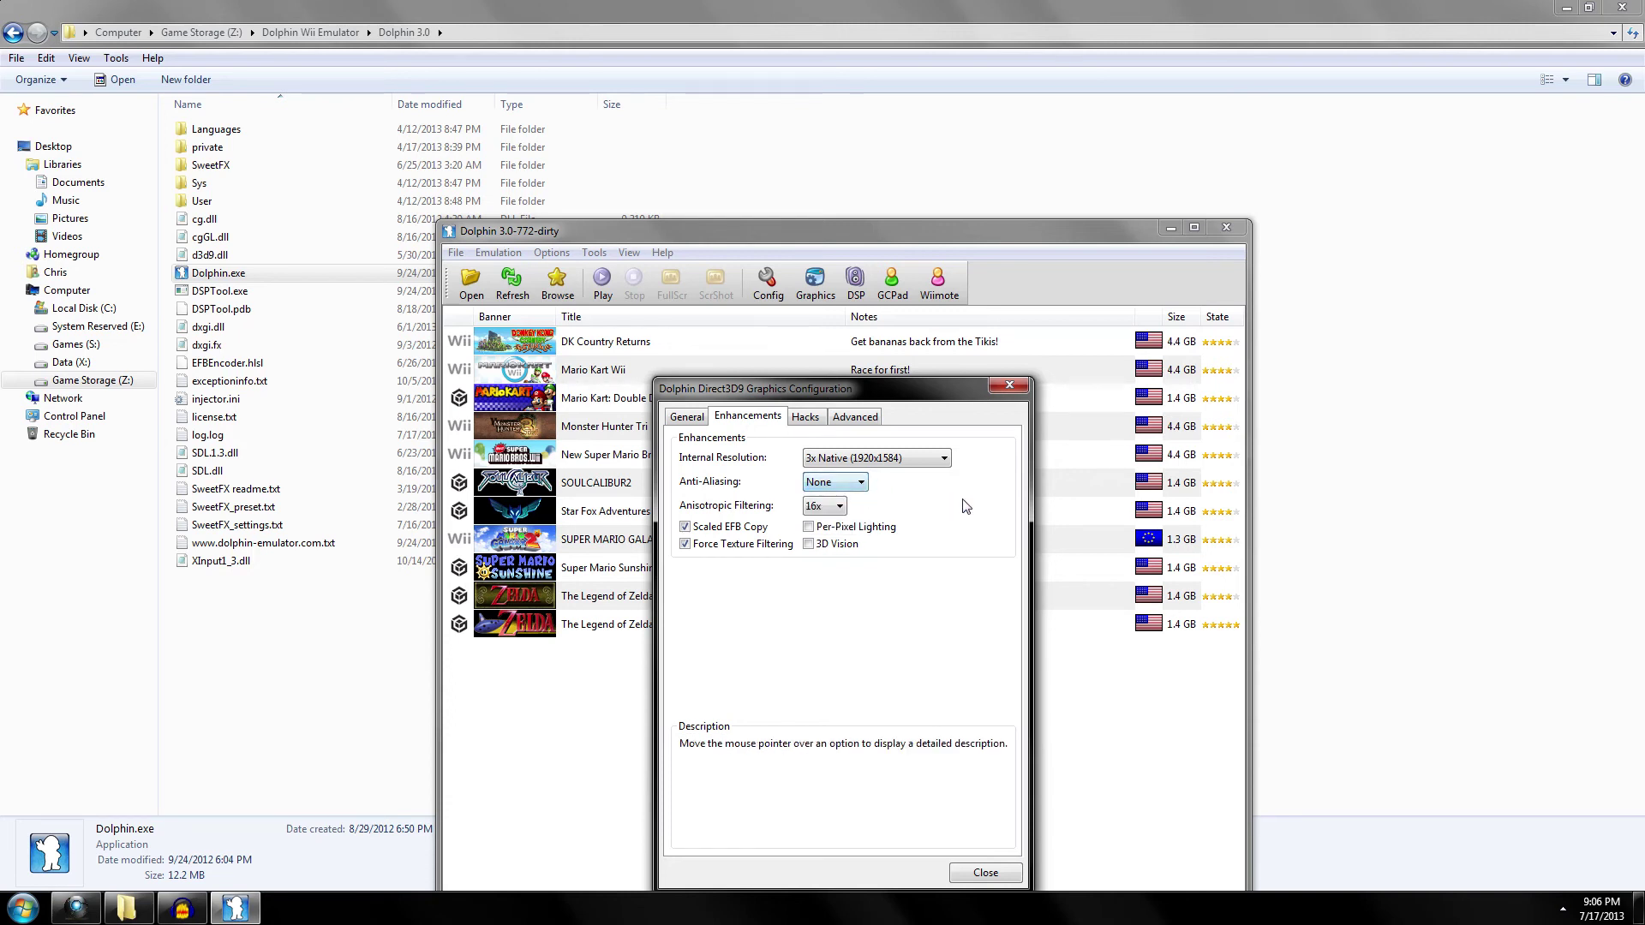
pyautogui.click(842, 508)
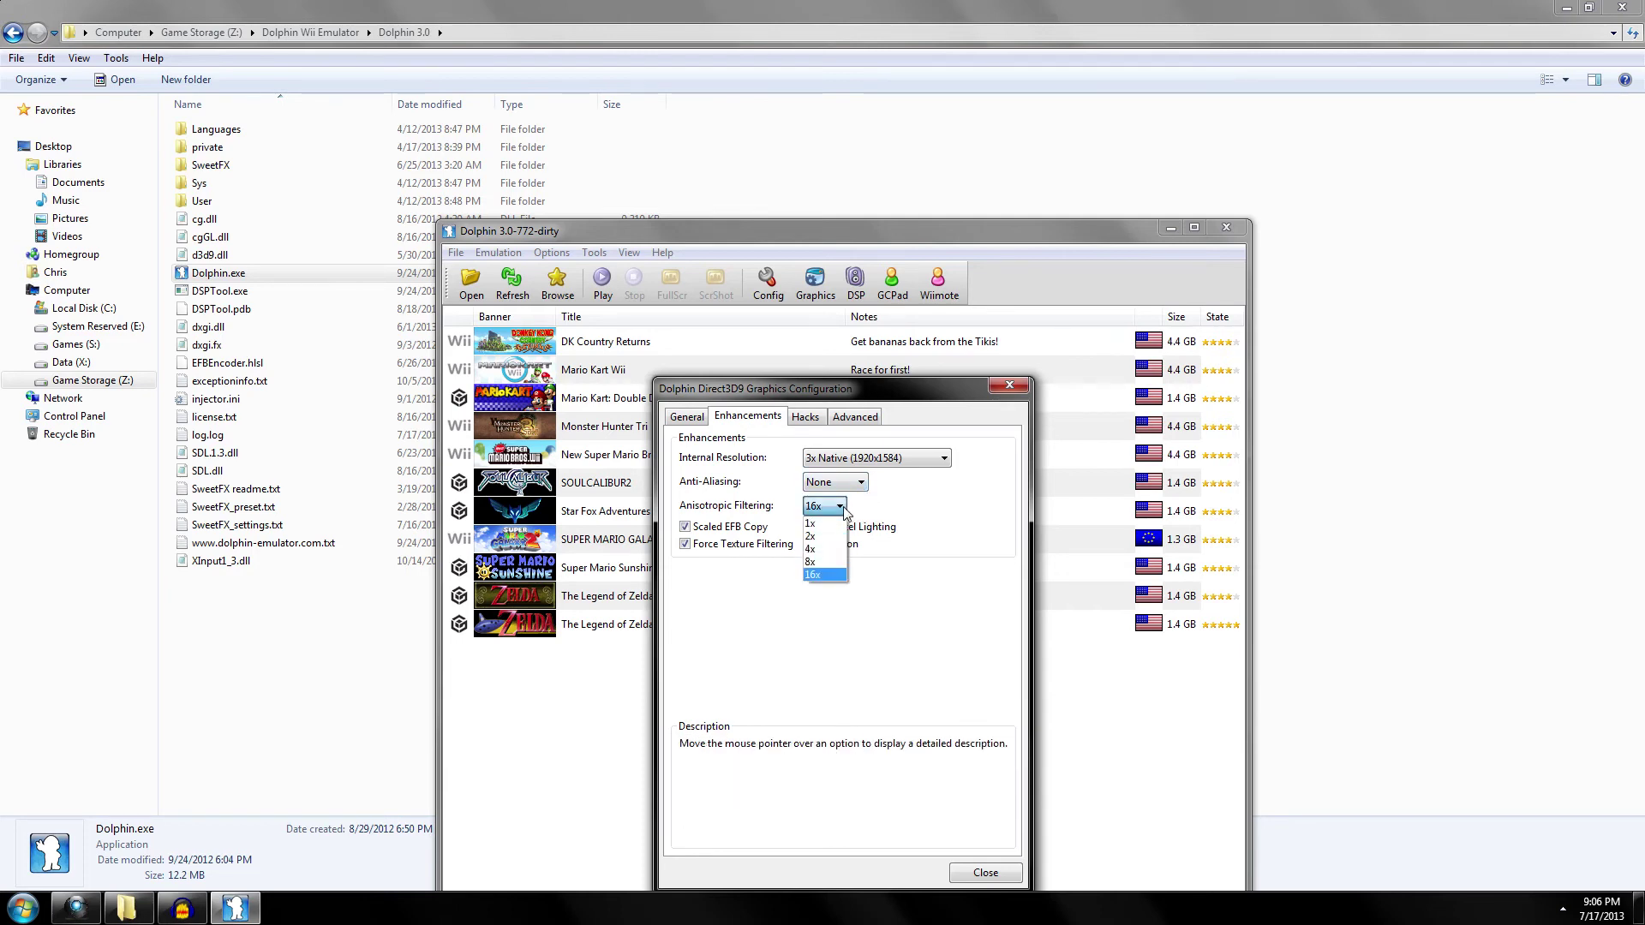
pyautogui.click(843, 512)
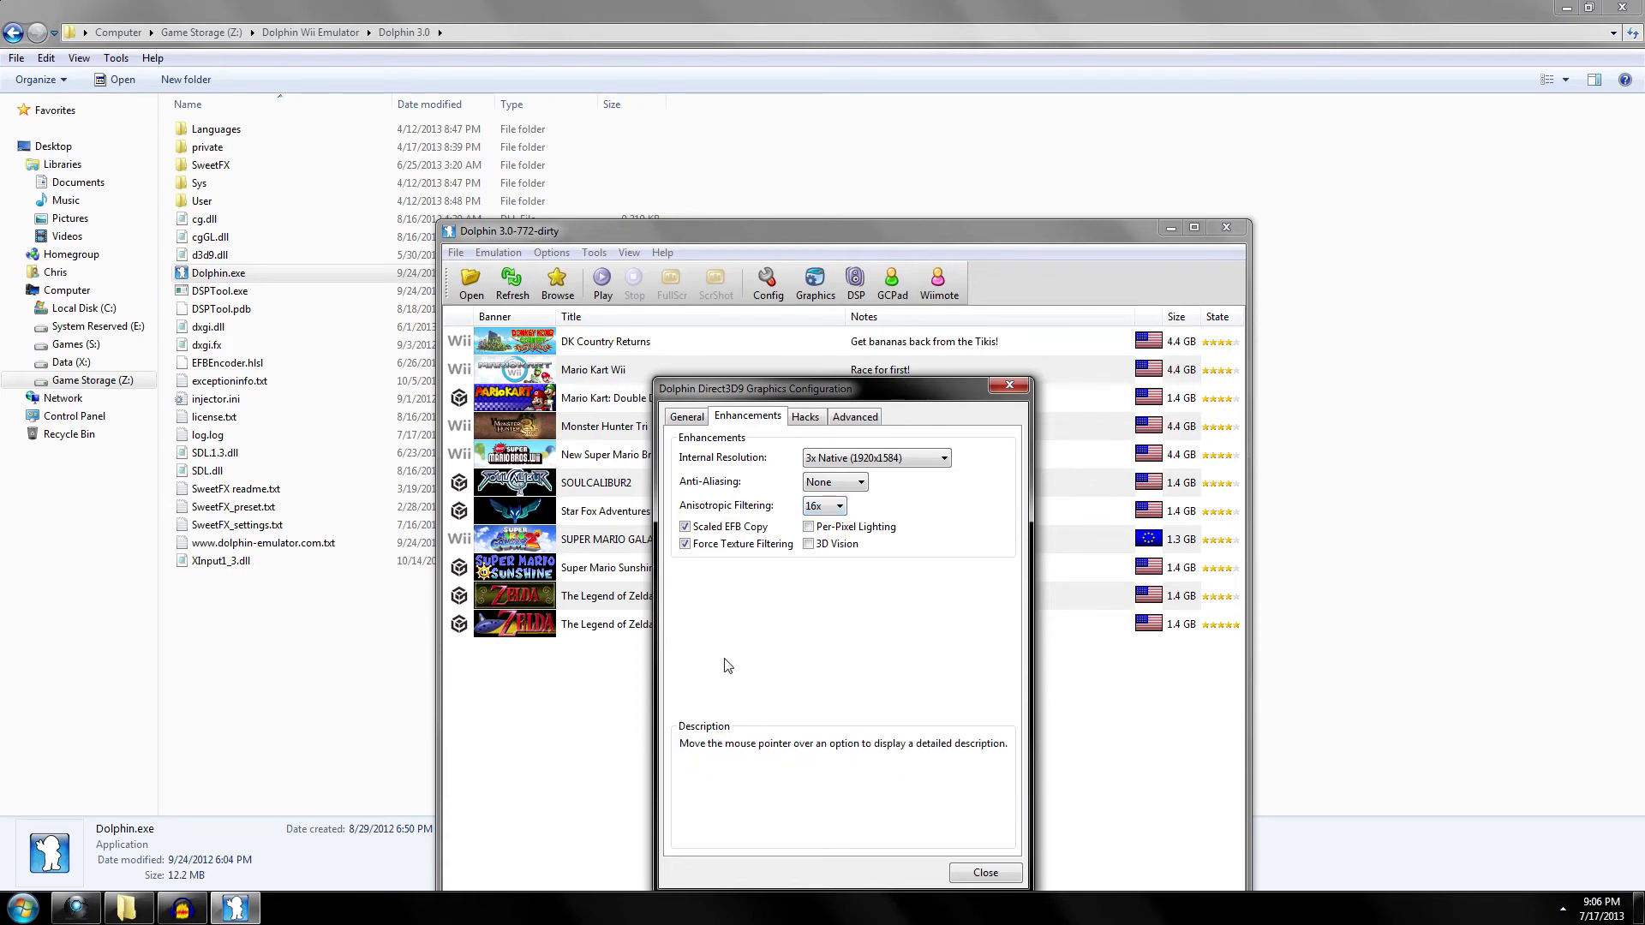
pyautogui.click(805, 417)
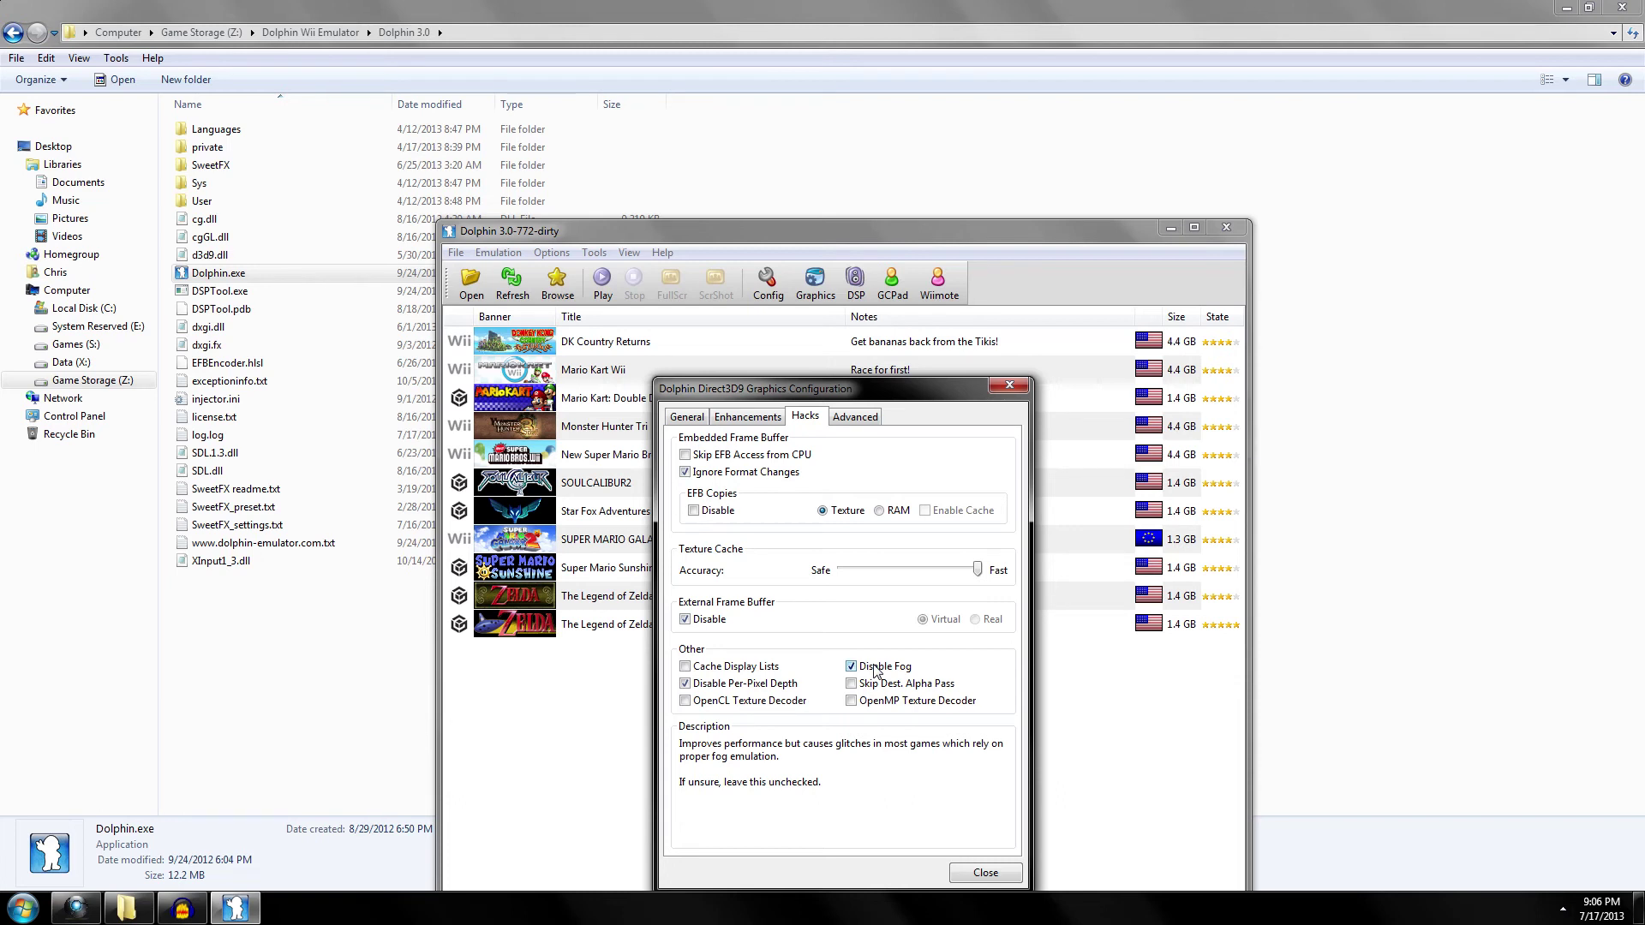
pyautogui.click(848, 417)
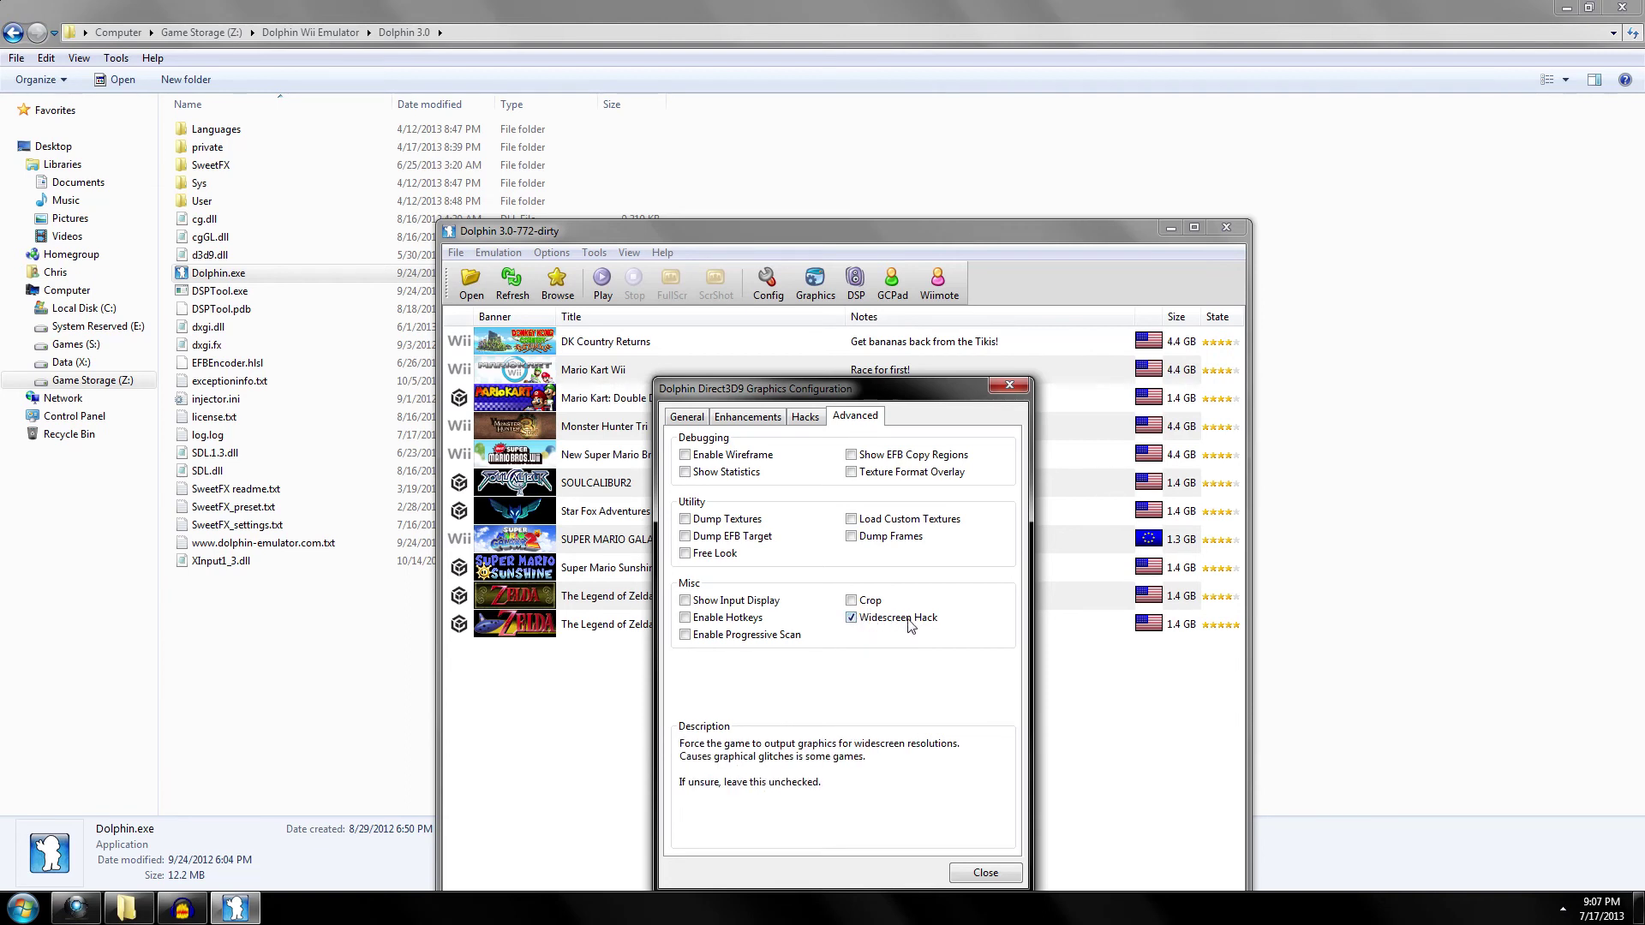
# Toggle the Widescreen Hack in the advanced graphics settings and close the graphics configuration
pyautogui.click(863, 619)
pyautogui.click(968, 872)
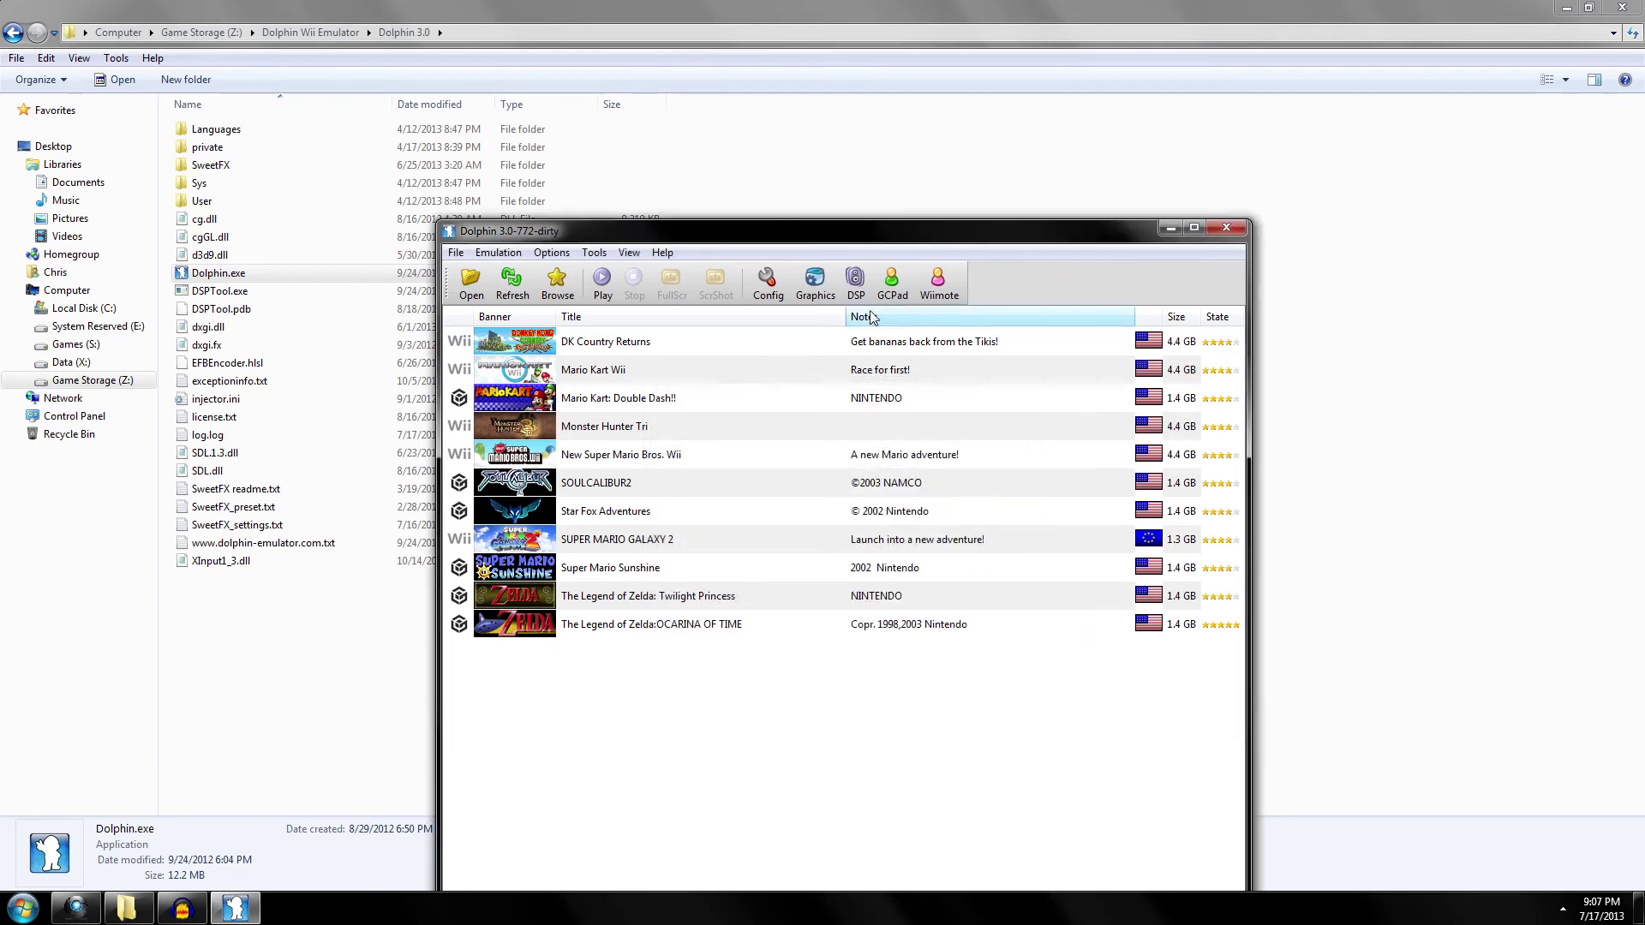
# Review the DSP audio settings, including the audio backend and the sample rate choices, and close the configuration with OK
pyautogui.click(854, 282)
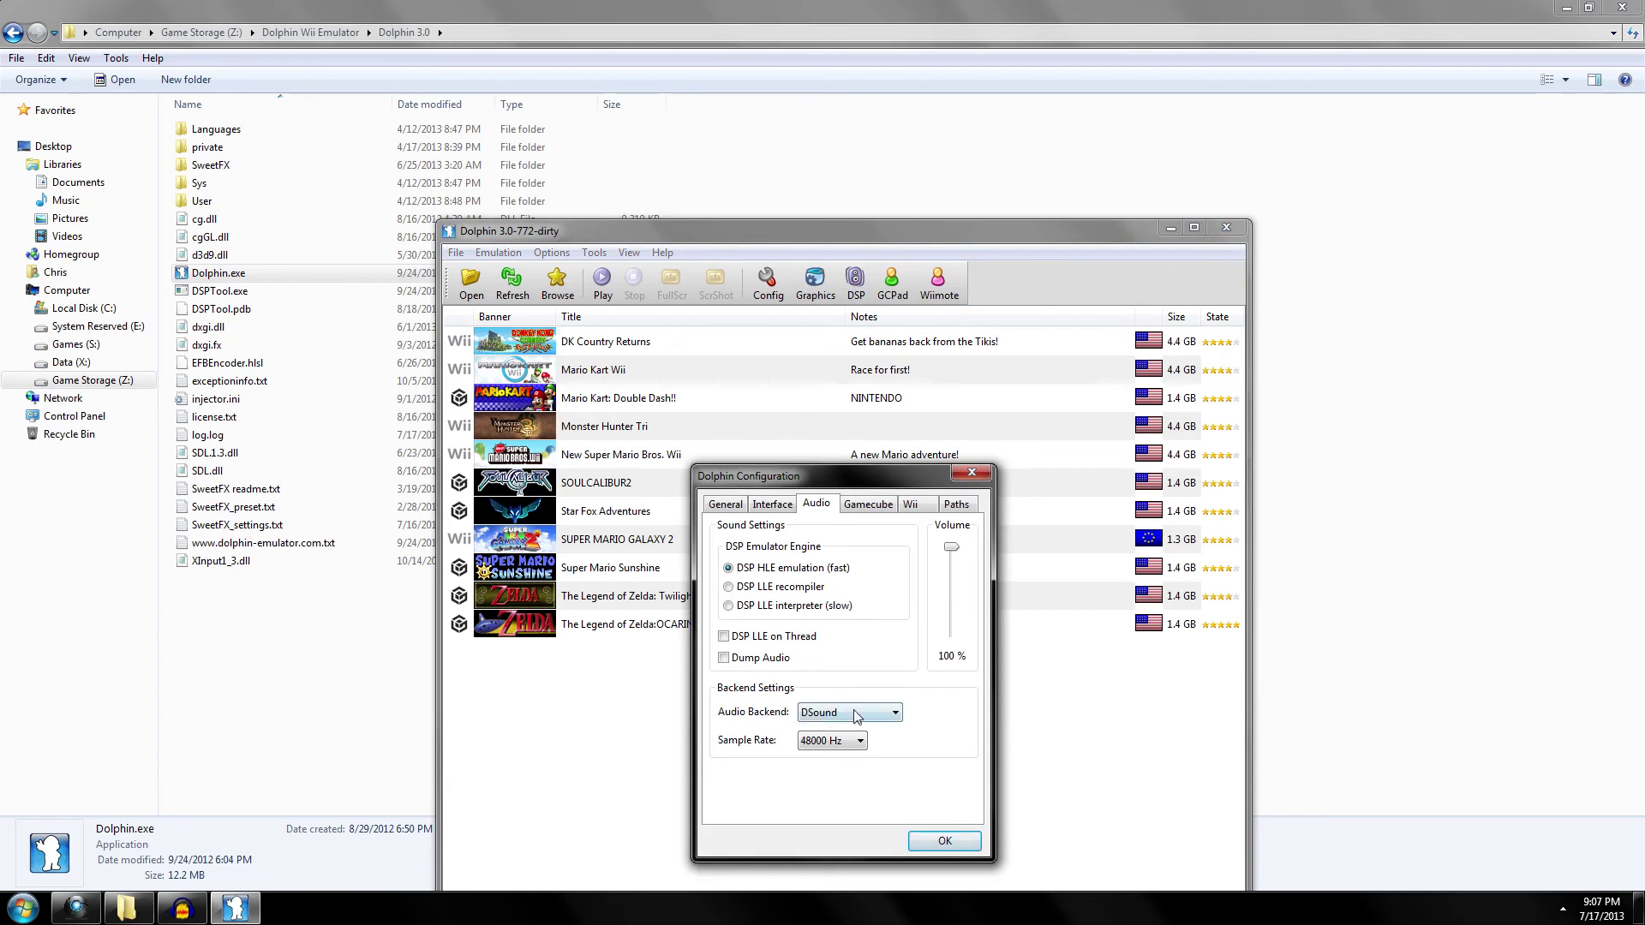
pyautogui.click(951, 842)
pyautogui.click(854, 283)
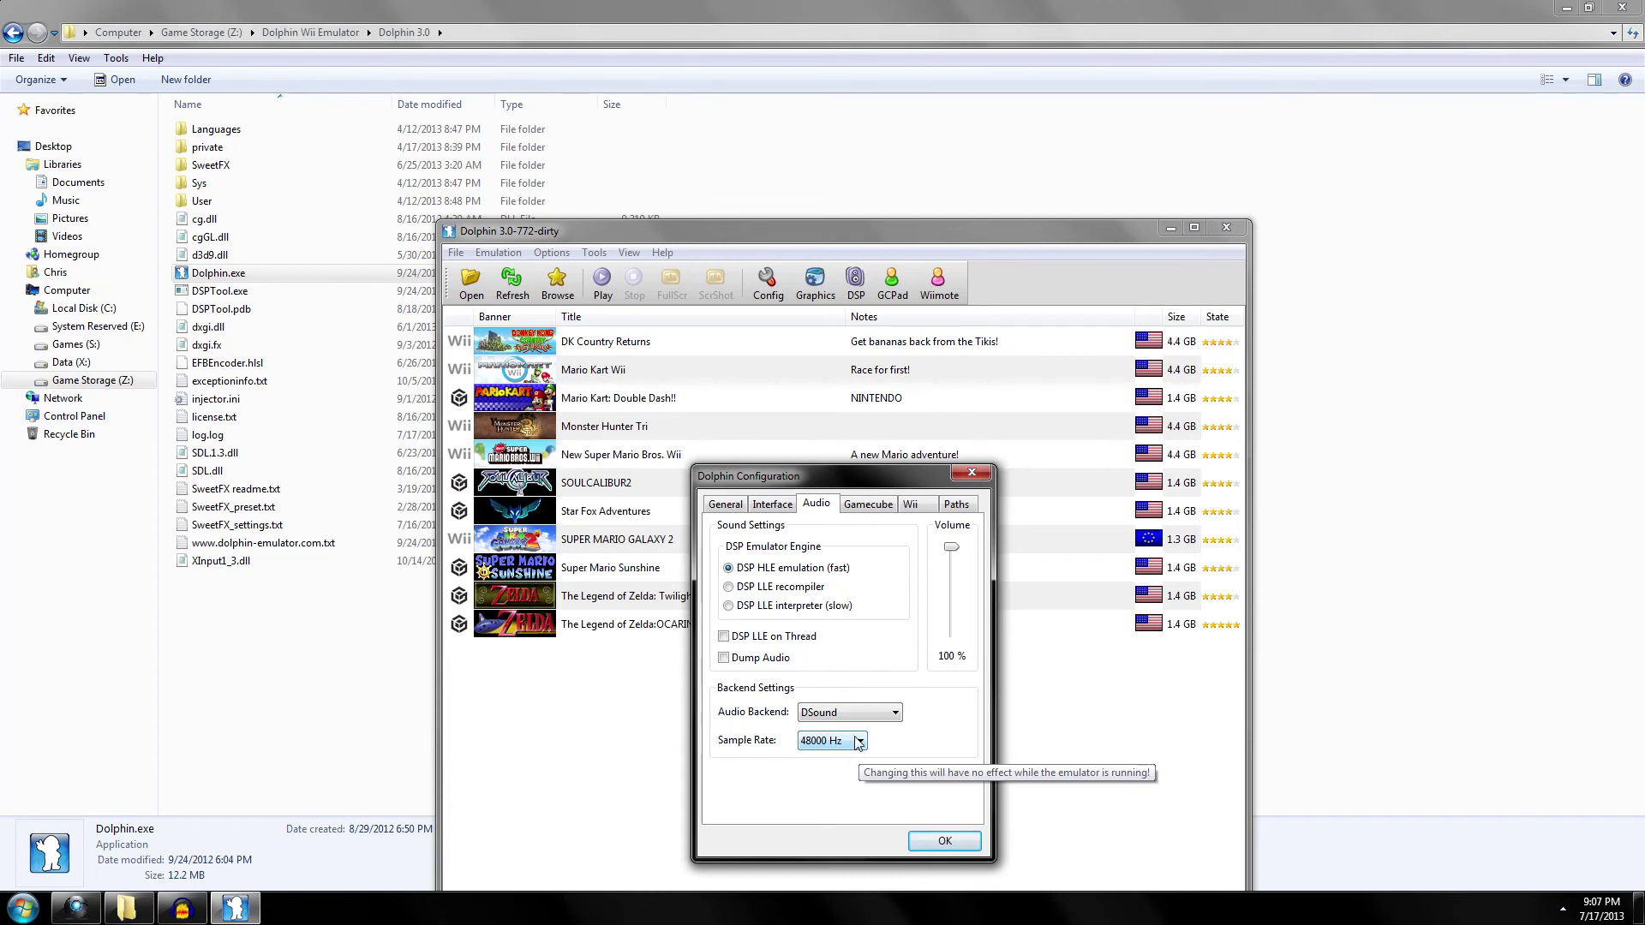
pyautogui.click(858, 741)
pyautogui.click(857, 741)
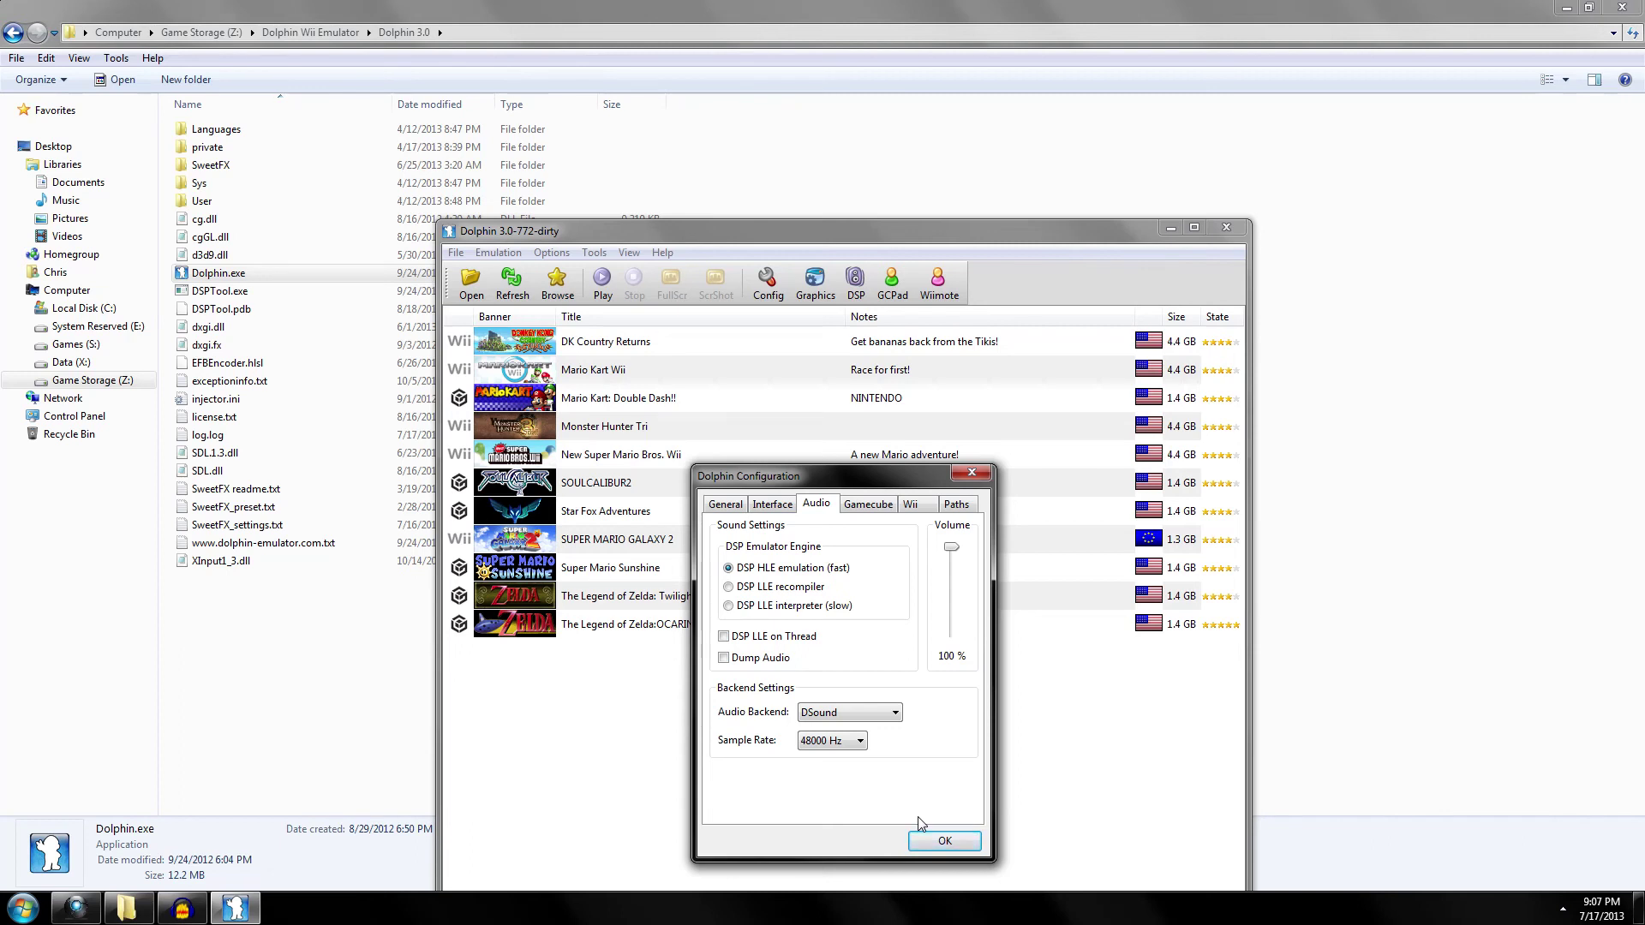
pyautogui.click(969, 845)
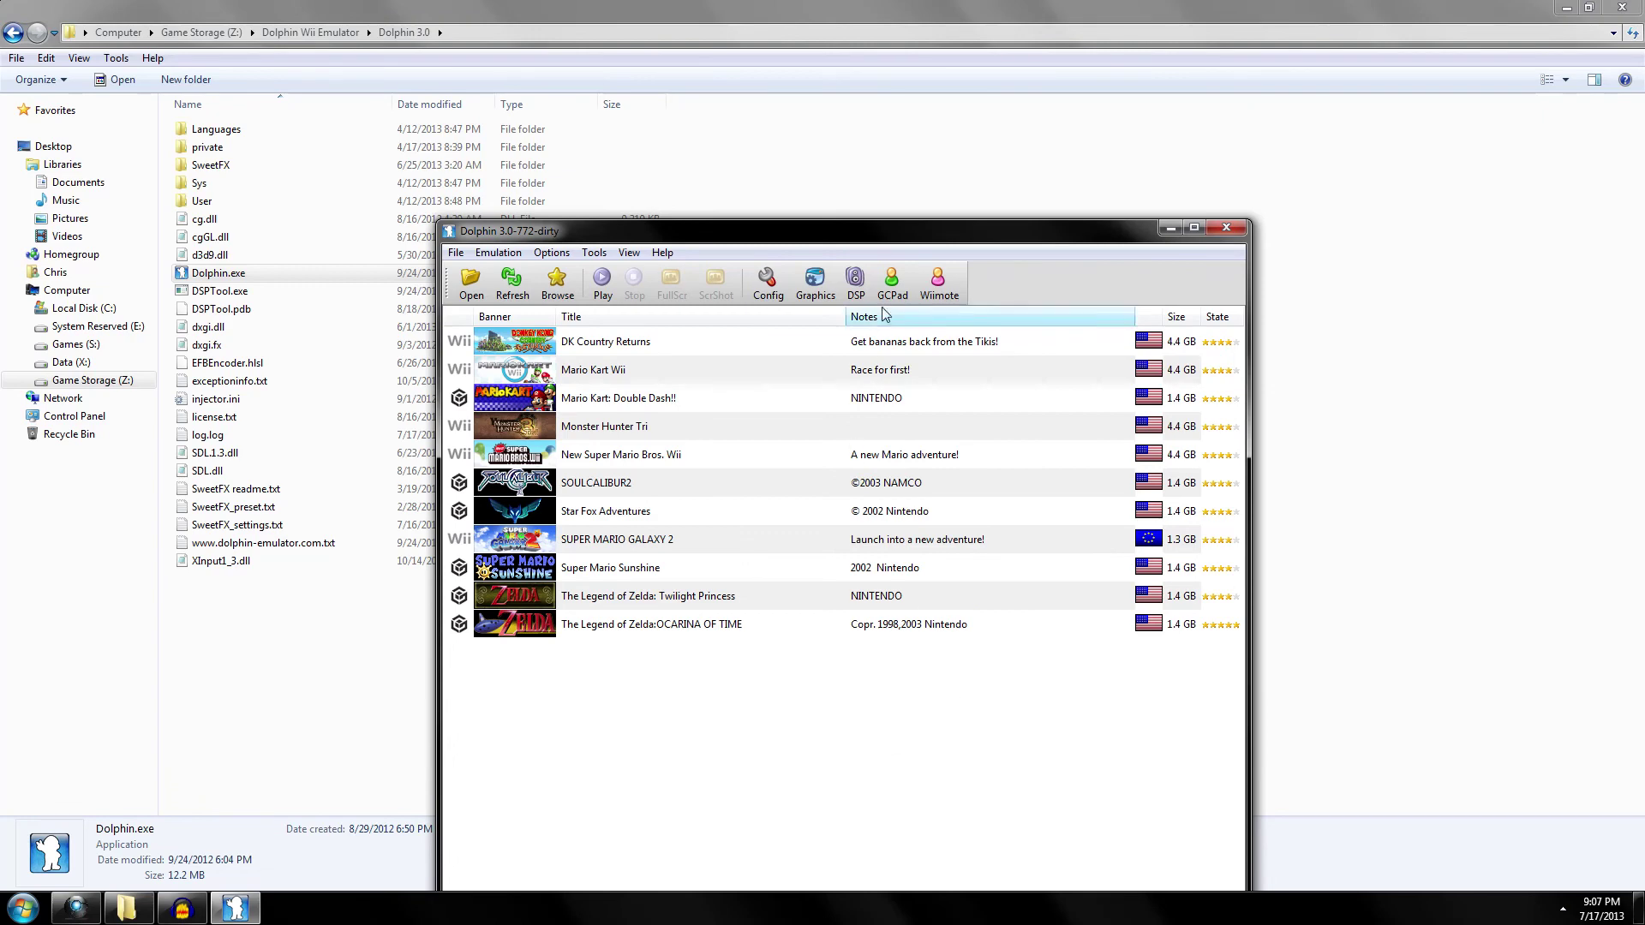
# Examine the emulated controls of Wiimote 1 and the extension choices, keeping Nunchuk, and cancel out of the Wiimote configuration
pyautogui.click(939, 283)
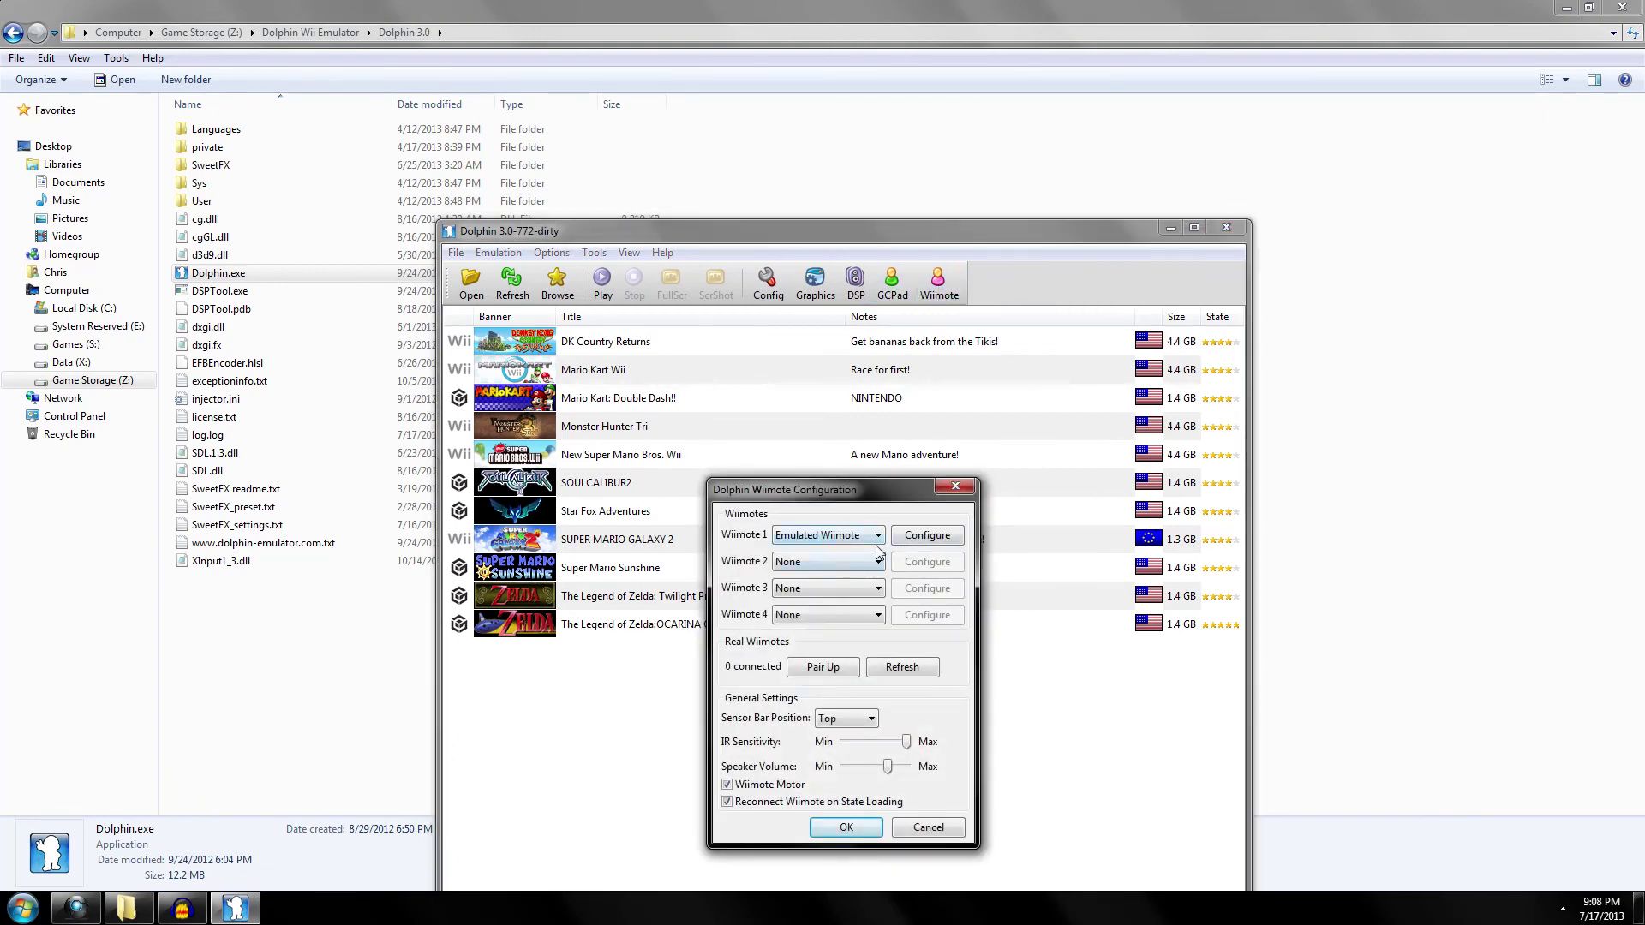
pyautogui.click(953, 539)
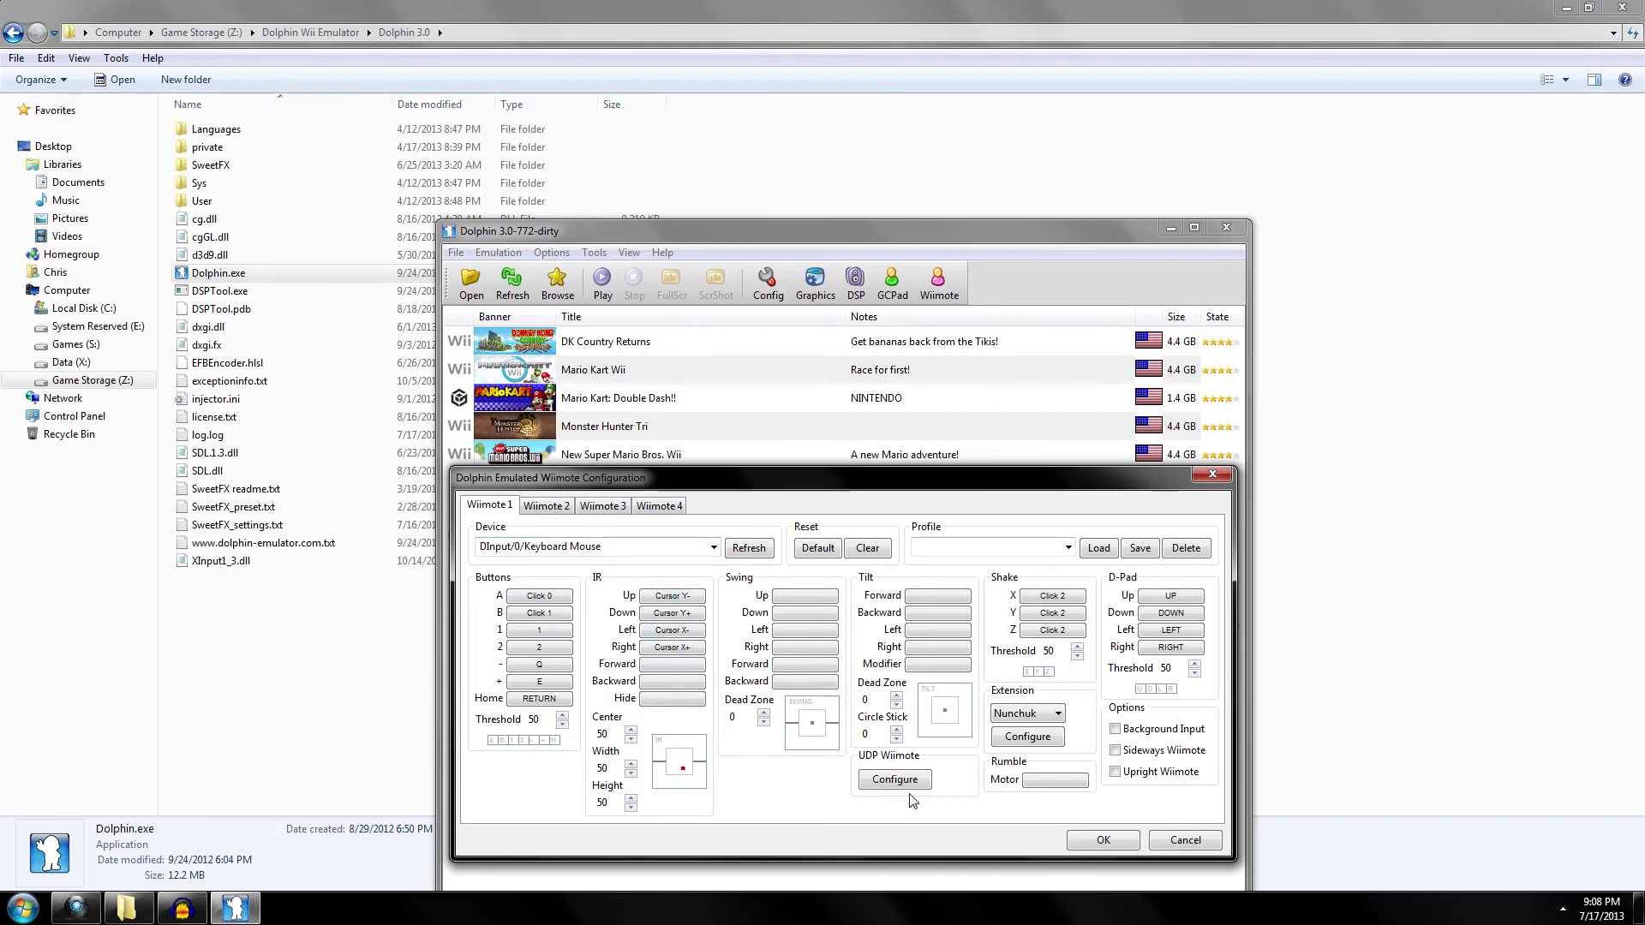
pyautogui.click(1057, 714)
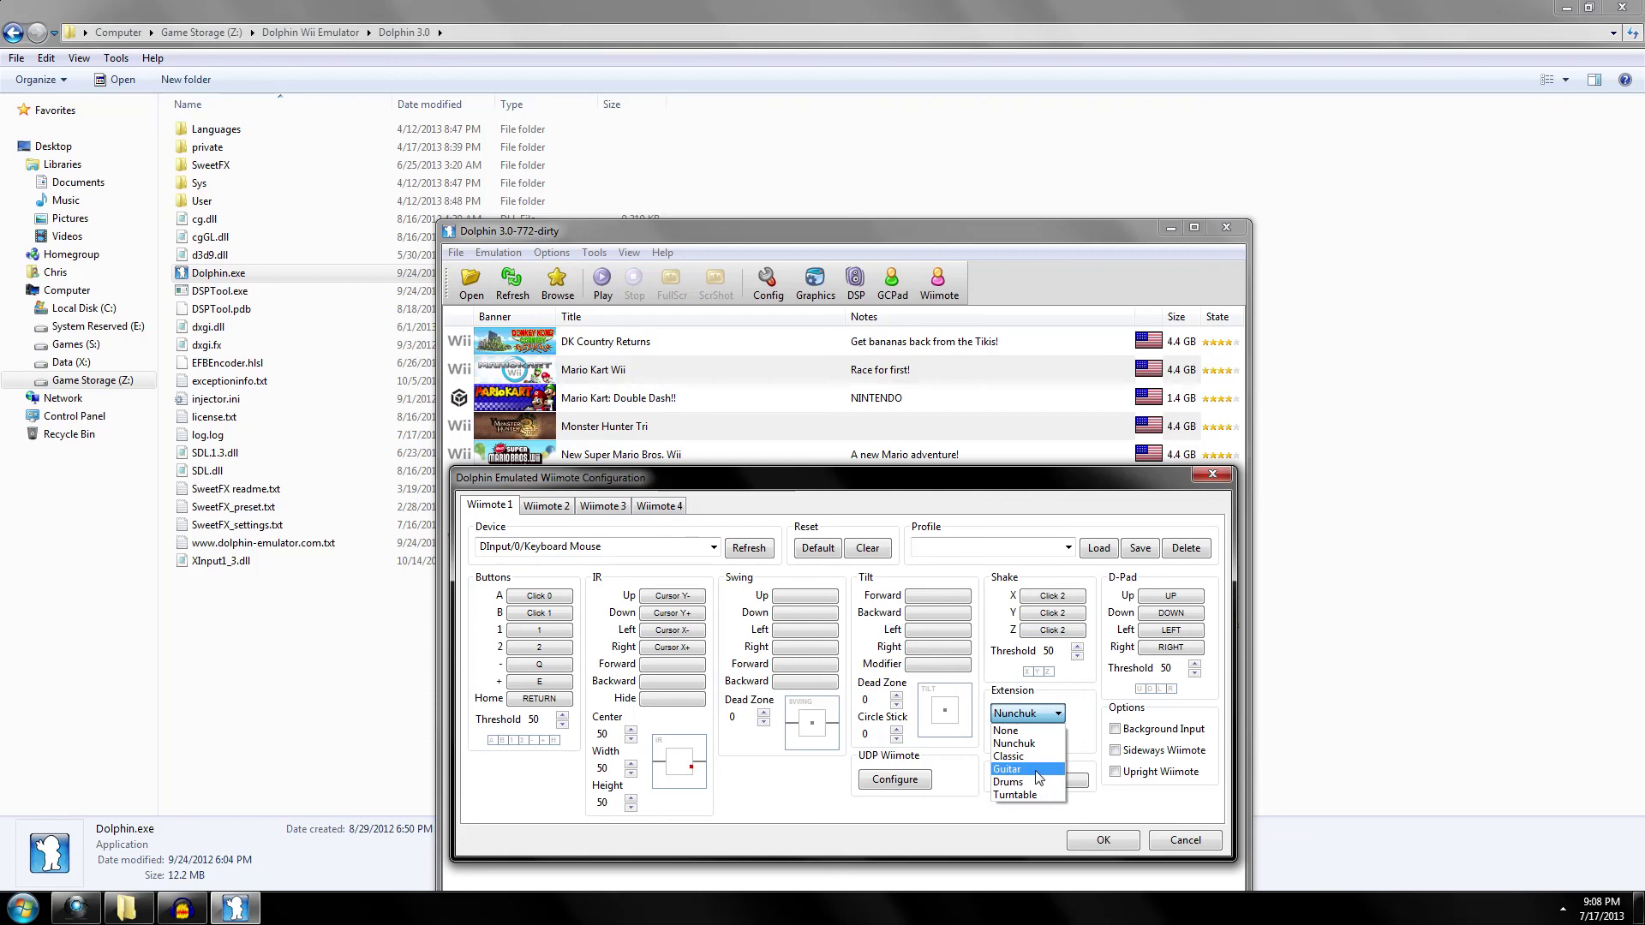
pyautogui.click(1056, 744)
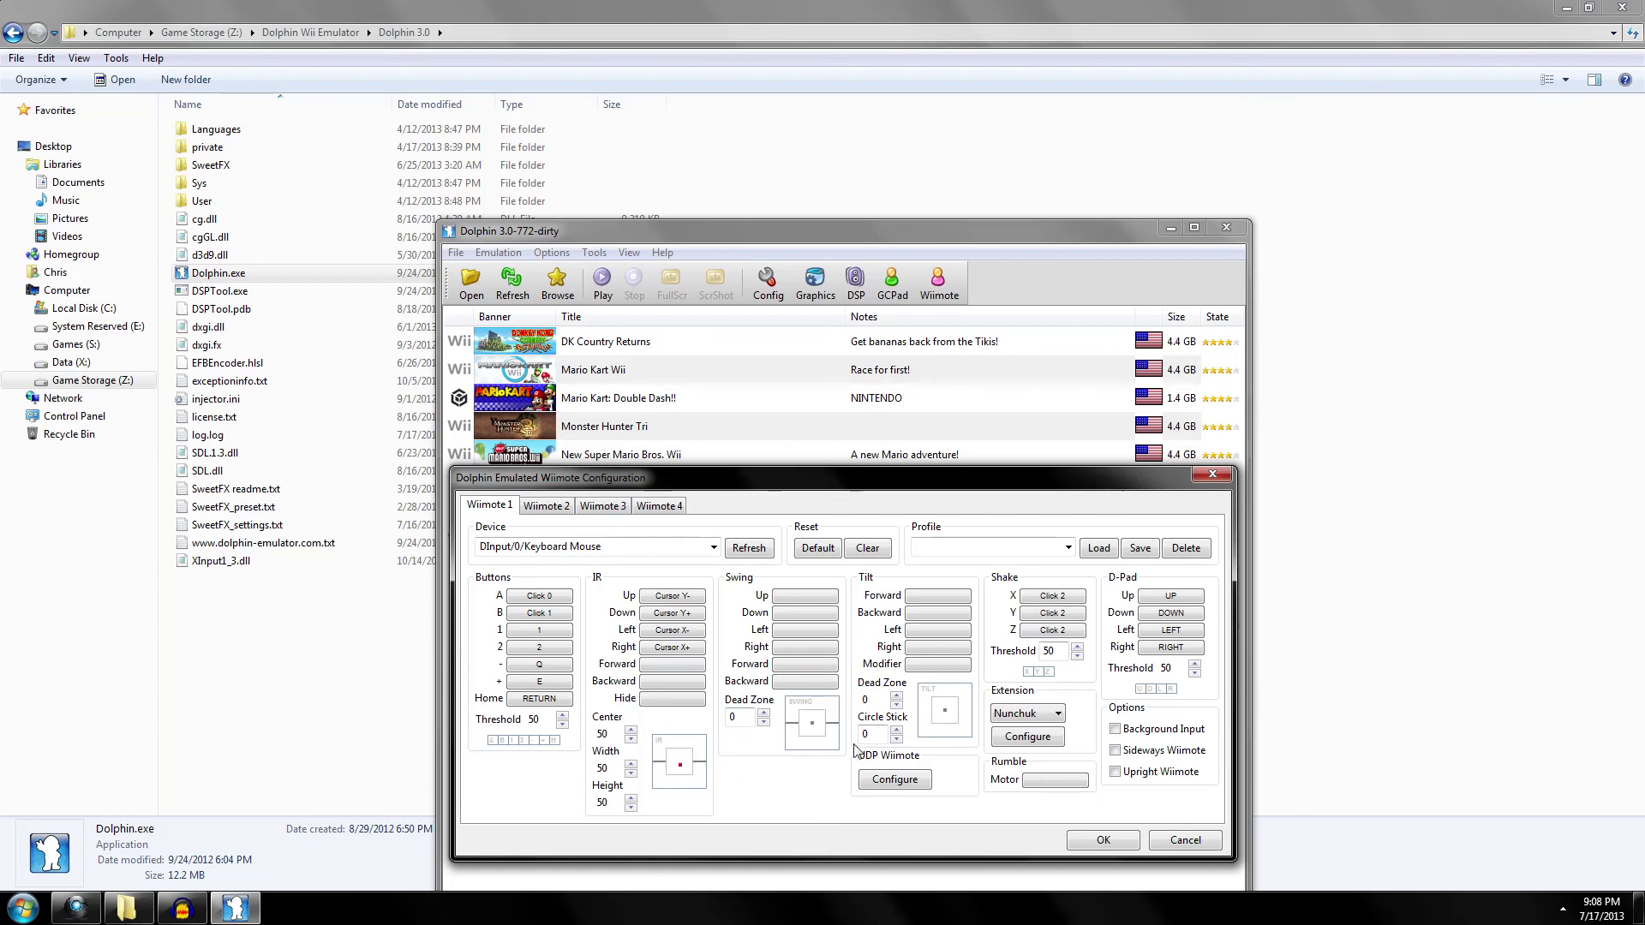
pyautogui.click(1186, 844)
pyautogui.click(946, 834)
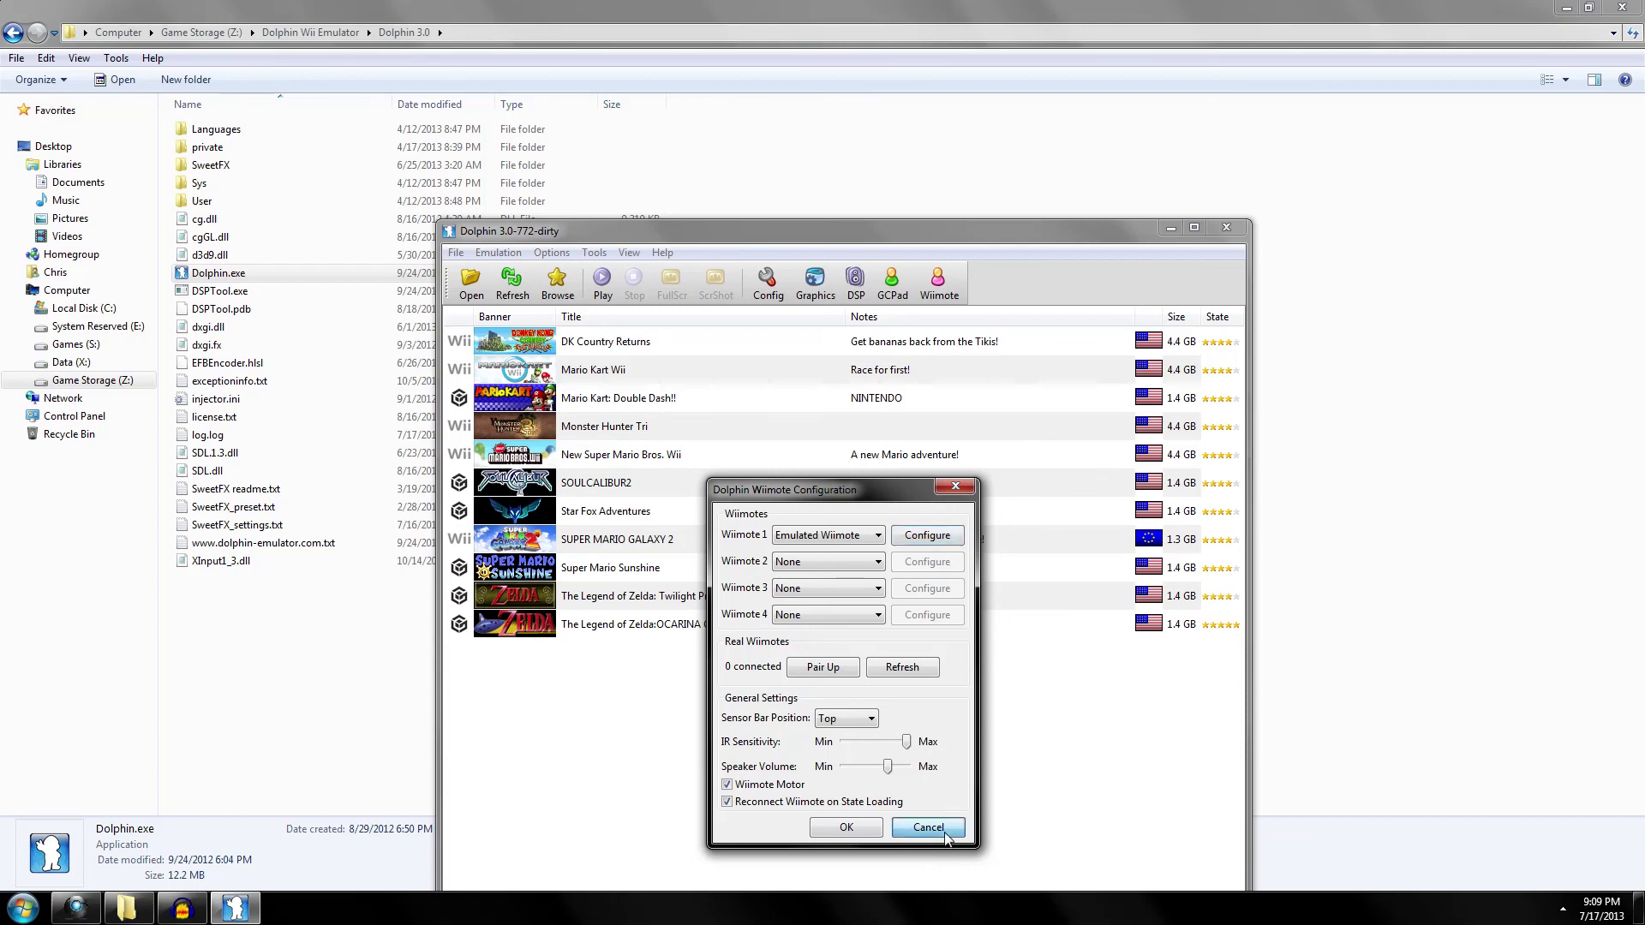